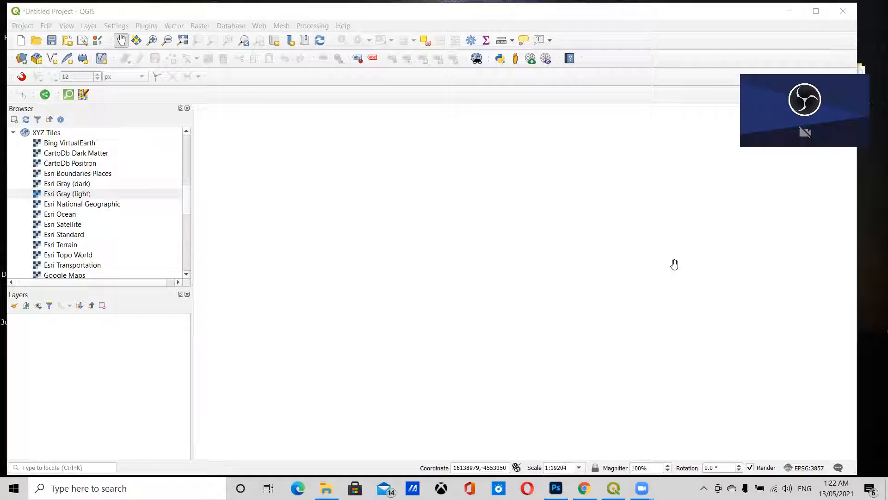
- Focus the QGIS window and pull down the Plugins menu
{"action": "left_click", "coordinate": [563, 35]}
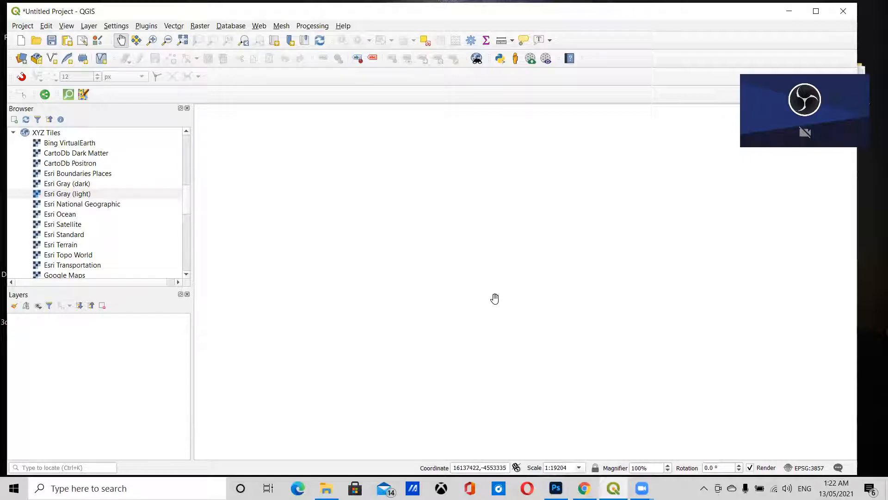
{"action": "left_click", "coordinate": [146, 26]}
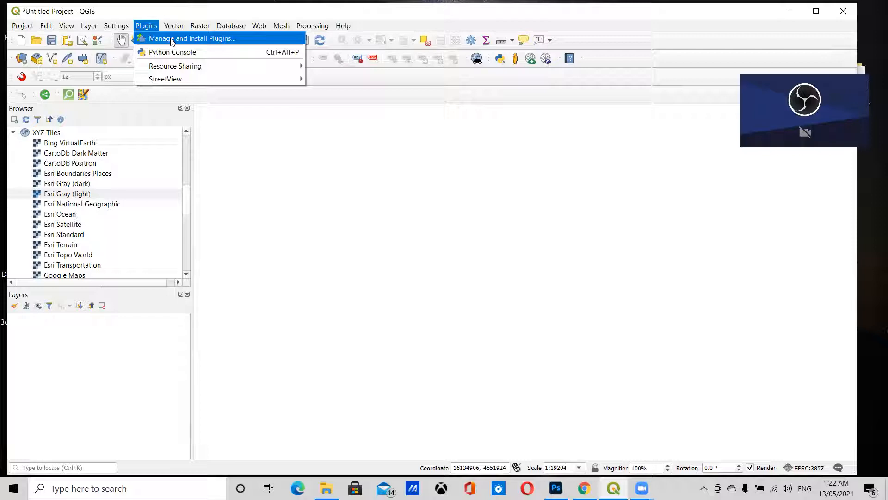
- In the plugin manager, find QuickOSM under All, then check it under Installed and clear the search
{"action": "left_click", "coordinate": [171, 39]}
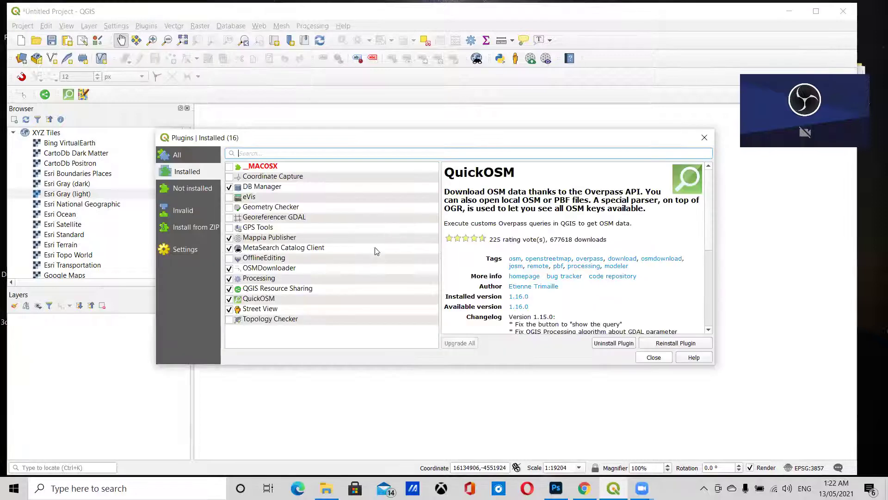
{"action": "left_click", "coordinate": [168, 155]}
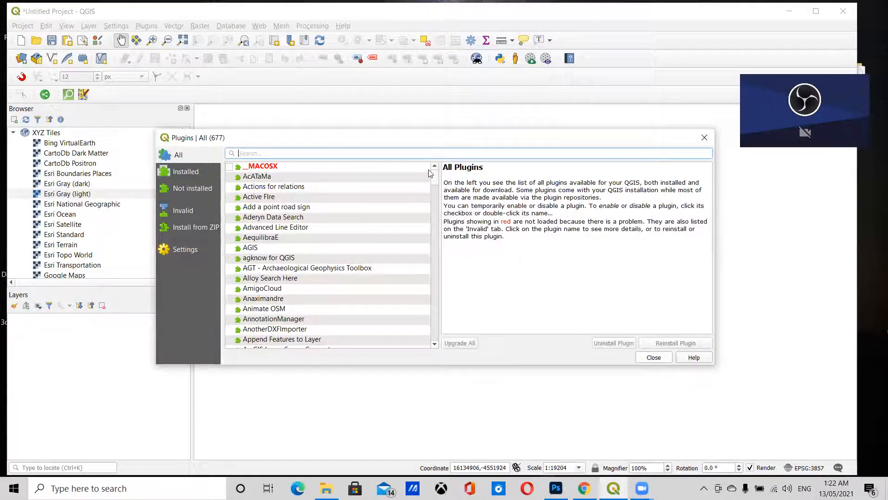
{"action": "type", "text": "quickosm"}
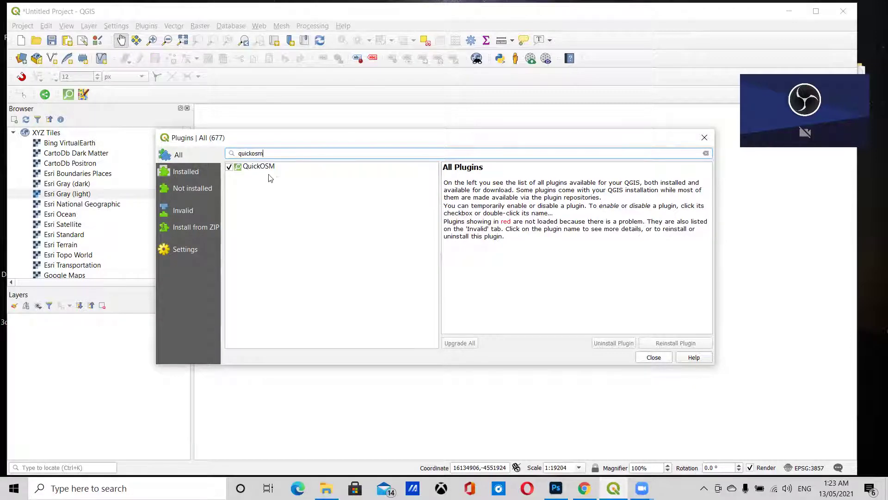
{"action": "left_click", "coordinate": [268, 168]}
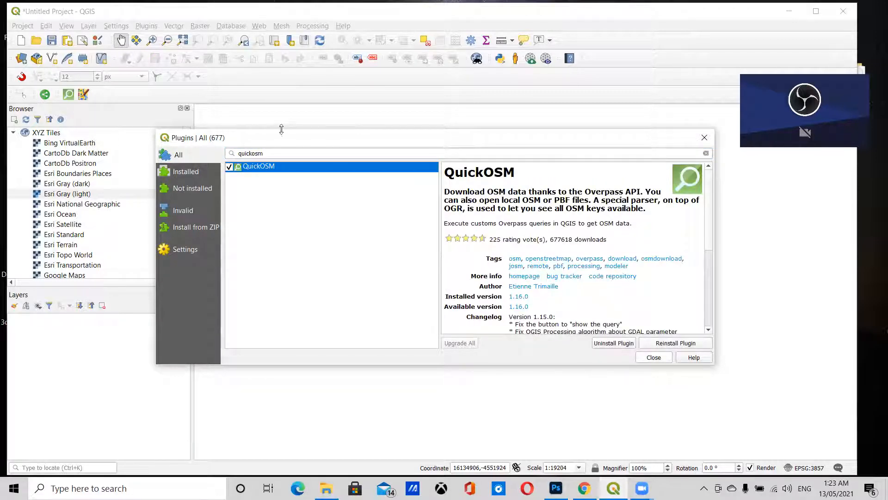
{"action": "left_click", "coordinate": [185, 171]}
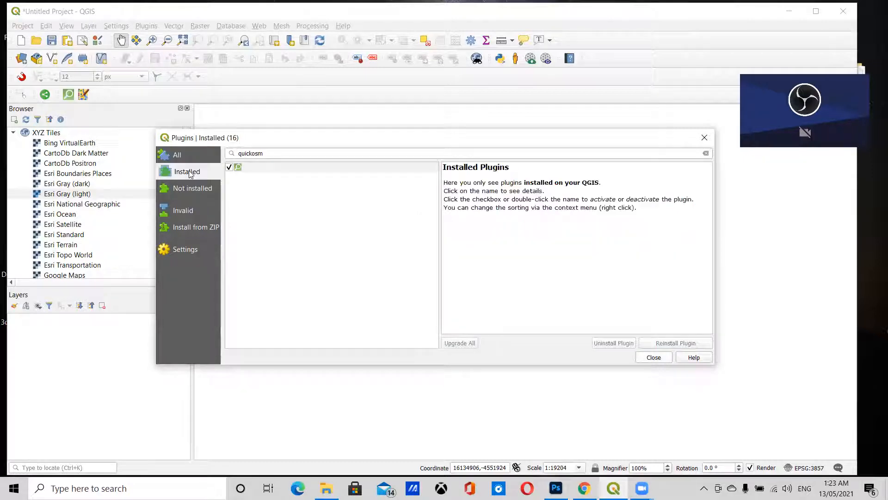
{"action": "double_click", "coordinate": [279, 154]}
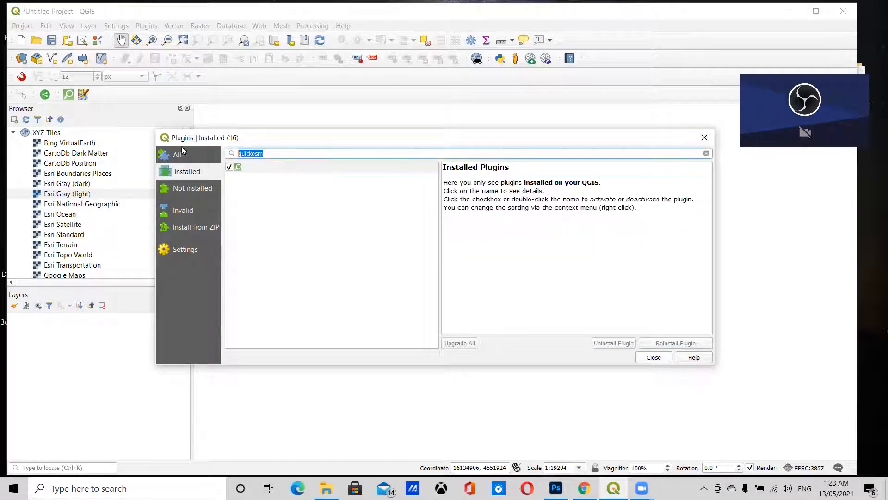
{"action": "key", "text": "BackSpace"}
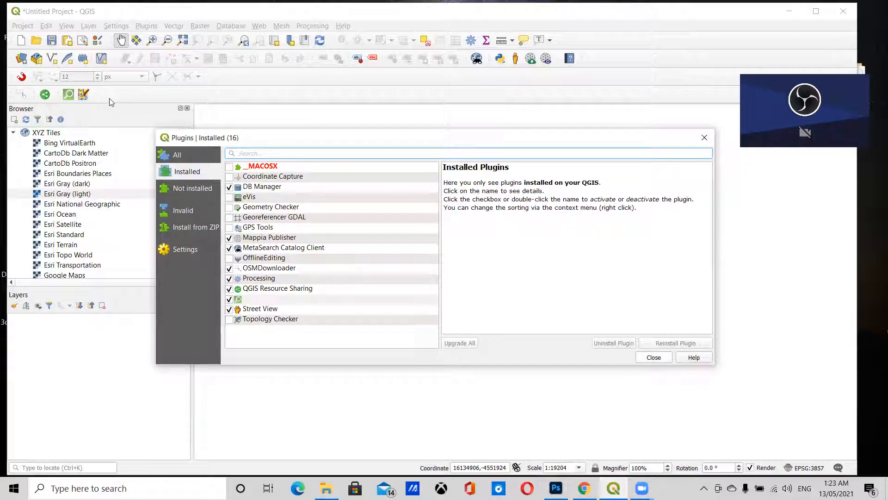
- Close the plugin manager and add the Esri Gray (light) XYZ basemap to the canvas
{"action": "left_click", "coordinate": [706, 138]}
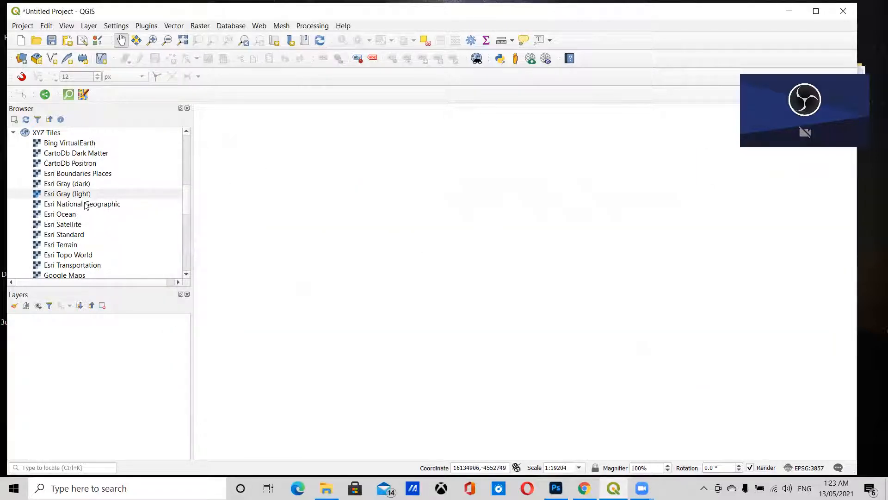
{"action": "scroll", "coordinate": [81, 203], "scroll_direction": "up", "scroll_amount": 3}
{"action": "scroll", "coordinate": [81, 203], "scroll_direction": "down", "scroll_amount": 3}
{"action": "scroll", "coordinate": [81, 204], "scroll_direction": "down", "scroll_amount": 3}
{"action": "left_click", "coordinate": [58, 196]}
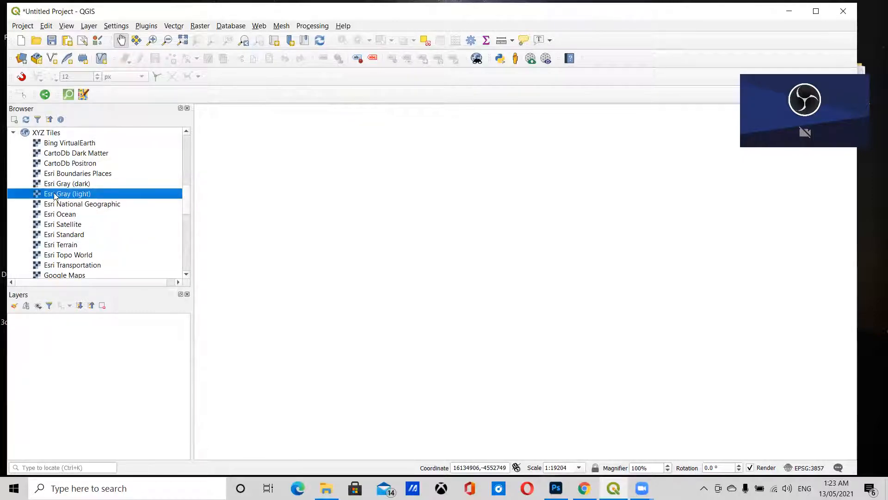
{"action": "left_click_drag", "start_coordinate": [463, 327], "coordinate": [463, 327]}
{"action": "scroll", "coordinate": [620, 330], "scroll_direction": "up", "scroll_amount": 2}
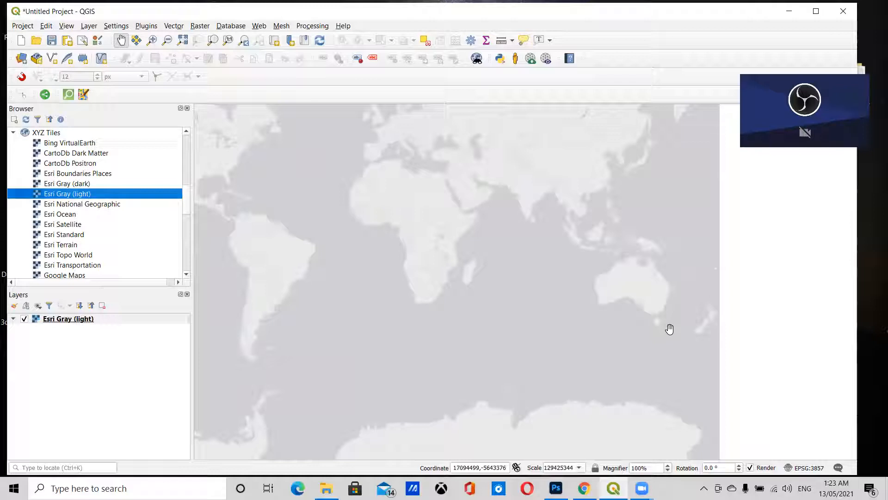
{"action": "scroll", "coordinate": [661, 312], "scroll_direction": "up", "scroll_amount": 2}
{"action": "scroll", "coordinate": [618, 306], "scroll_direction": "up", "scroll_amount": 2}
{"action": "scroll", "coordinate": [607, 305], "scroll_direction": "up", "scroll_amount": 2}
{"action": "scroll", "coordinate": [590, 295], "scroll_direction": "up", "scroll_amount": 2}
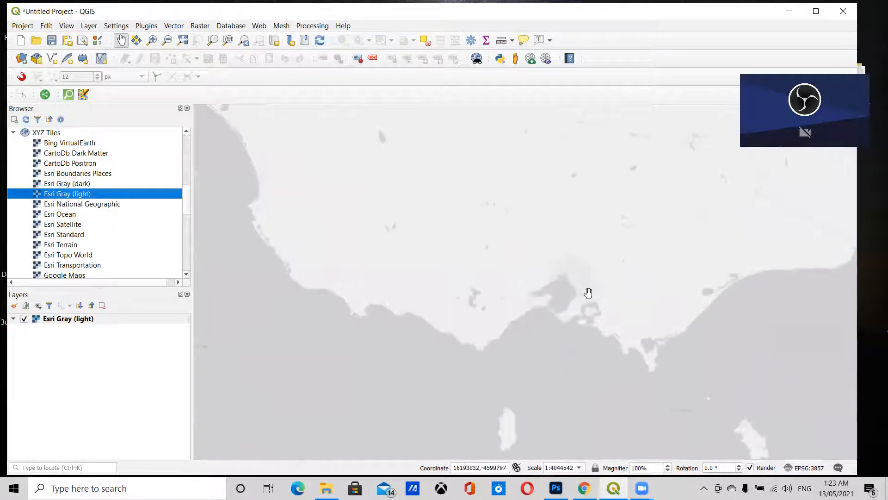
{"action": "scroll", "coordinate": [559, 269], "scroll_direction": "up", "scroll_amount": 2}
{"action": "scroll", "coordinate": [559, 268], "scroll_direction": "up", "scroll_amount": 2}
{"action": "scroll", "coordinate": [530, 260], "scroll_direction": "up", "scroll_amount": 2}
{"action": "scroll", "coordinate": [472, 299], "scroll_direction": "up", "scroll_amount": 2}
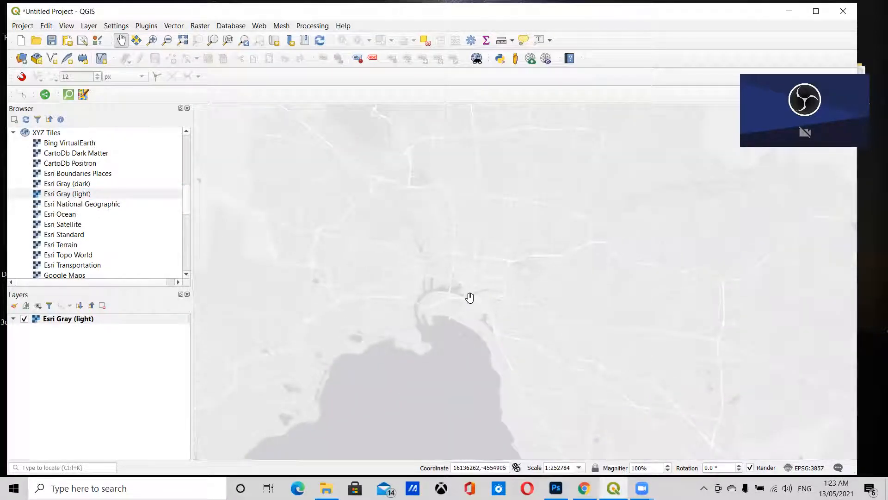
{"action": "scroll", "coordinate": [465, 288], "scroll_direction": "up", "scroll_amount": 1}
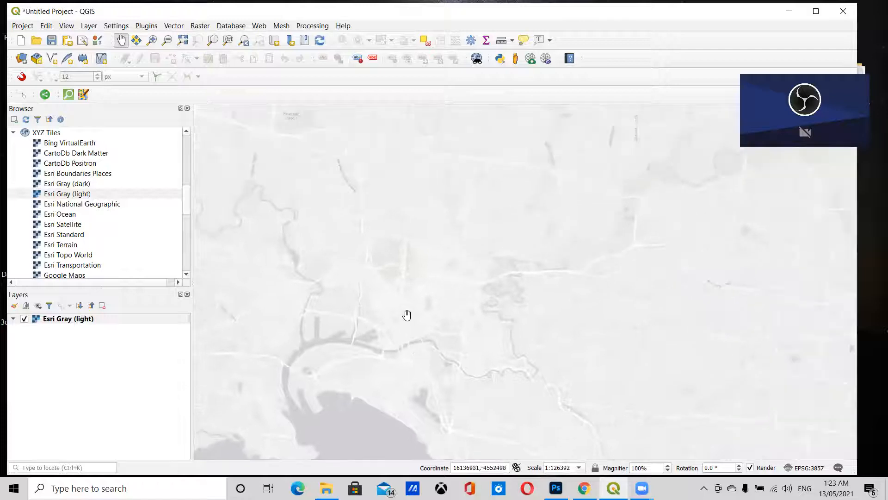
{"action": "scroll", "coordinate": [408, 320], "scroll_direction": "up", "scroll_amount": 1}
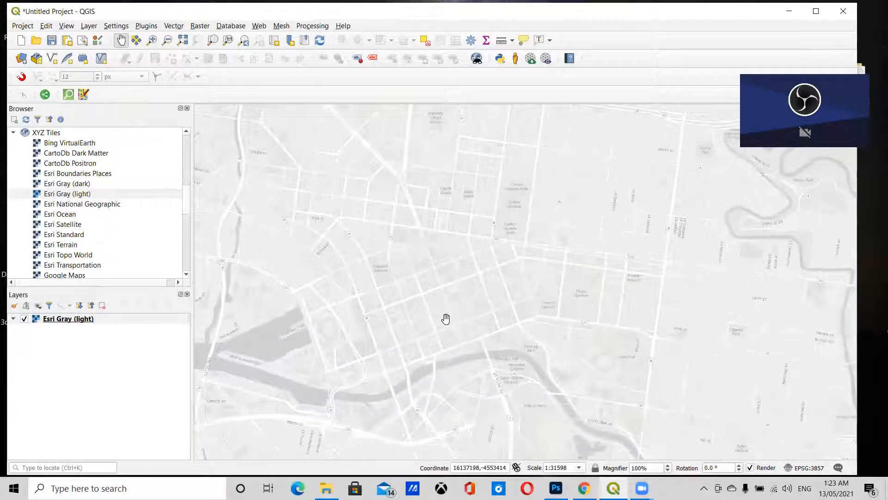
{"action": "scroll", "coordinate": [438, 324], "scroll_direction": "up", "scroll_amount": 1}
{"action": "scroll", "coordinate": [438, 324], "scroll_direction": "down", "scroll_amount": 1}
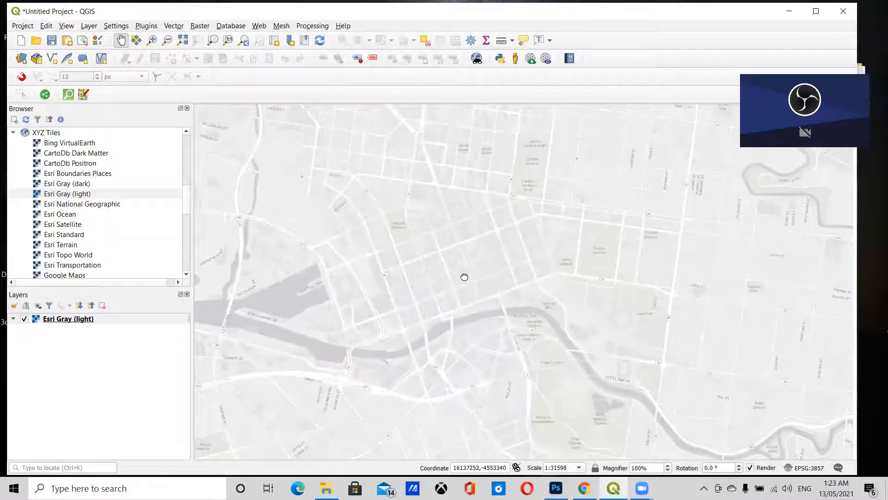
- Pan and zoom the map to centre on Melbourne's CBD grid beside the river
{"action": "left_click_drag", "start_coordinate": [438, 323], "coordinate": [456, 304]}
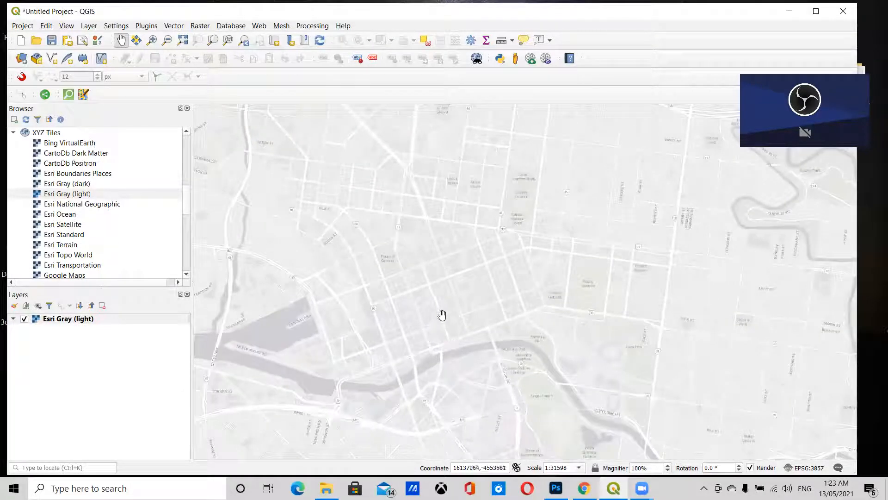
{"action": "scroll", "coordinate": [448, 322], "scroll_direction": "up", "scroll_amount": 1}
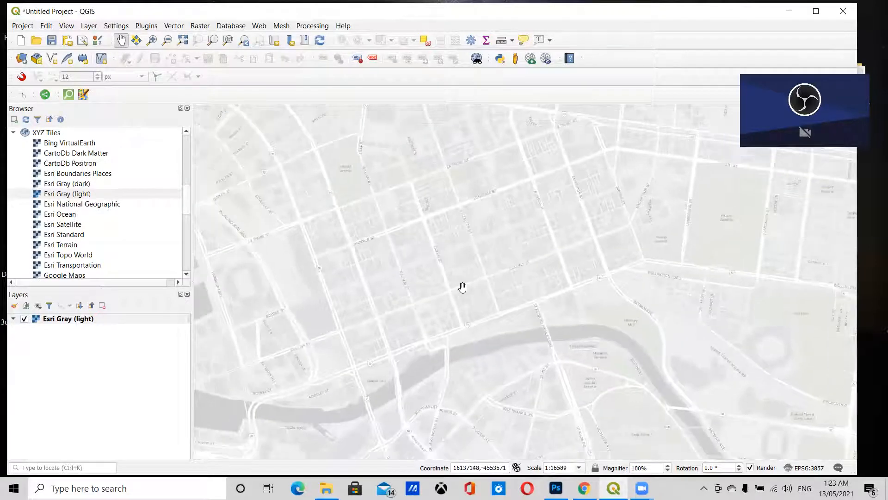
{"action": "mouse_move", "coordinate": [468, 270]}
{"action": "left_mouse_down"}
{"action": "mouse_move", "coordinate": [497, 286]}
{"action": "mouse_move", "coordinate": [456, 275]}
{"action": "mouse_move", "coordinate": [474, 272]}
{"action": "left_mouse_up"}
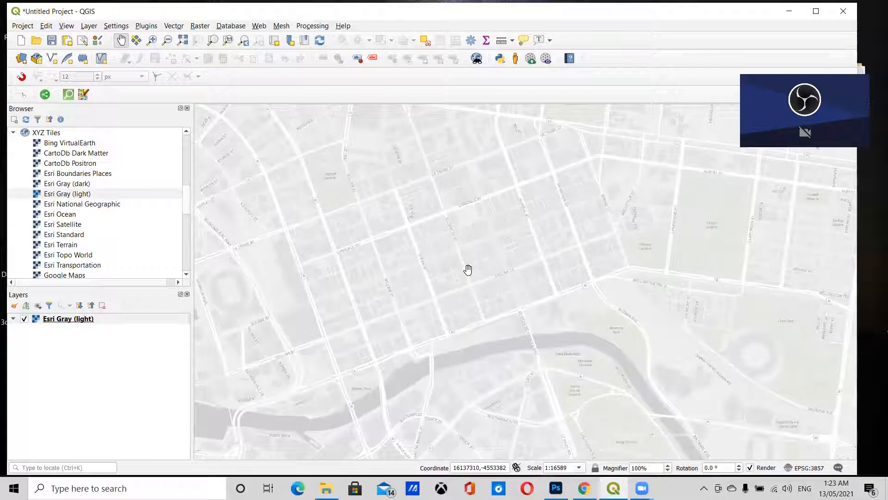
- In QuickOSM, set the query key to building with all values
{"action": "left_click", "coordinate": [69, 95]}
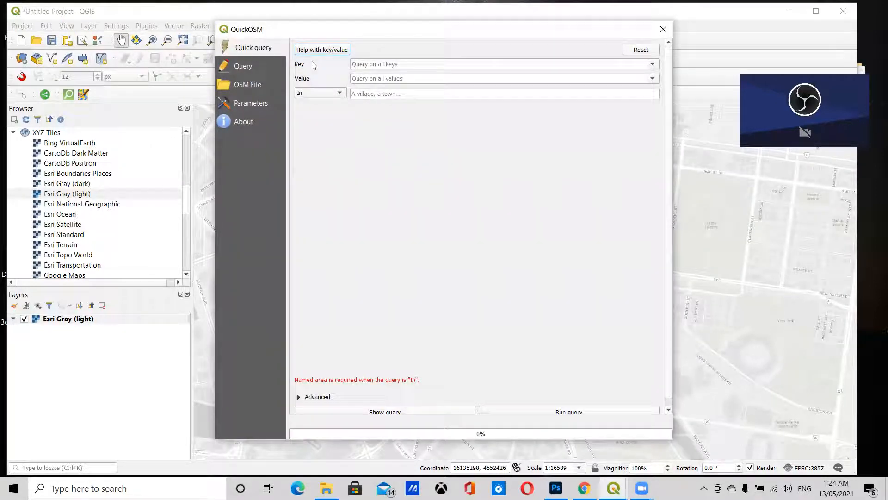
{"action": "left_click", "coordinate": [653, 65]}
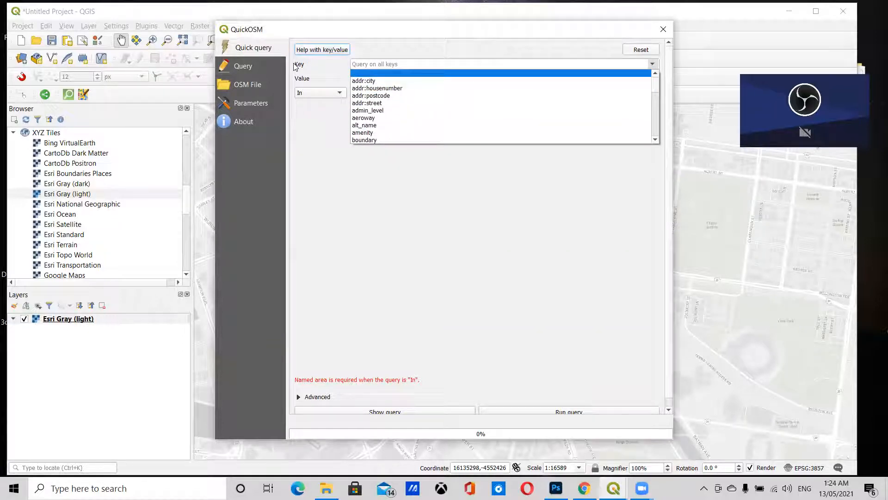
{"action": "scroll", "coordinate": [417, 105], "scroll_direction": "down", "scroll_amount": 3}
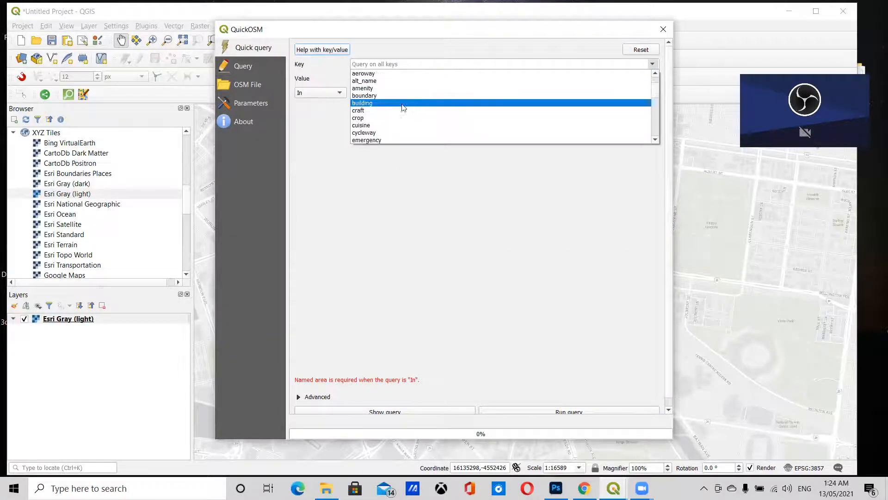
{"action": "scroll", "coordinate": [389, 101], "scroll_direction": "down", "scroll_amount": 3}
{"action": "scroll", "coordinate": [383, 95], "scroll_direction": "down", "scroll_amount": 3}
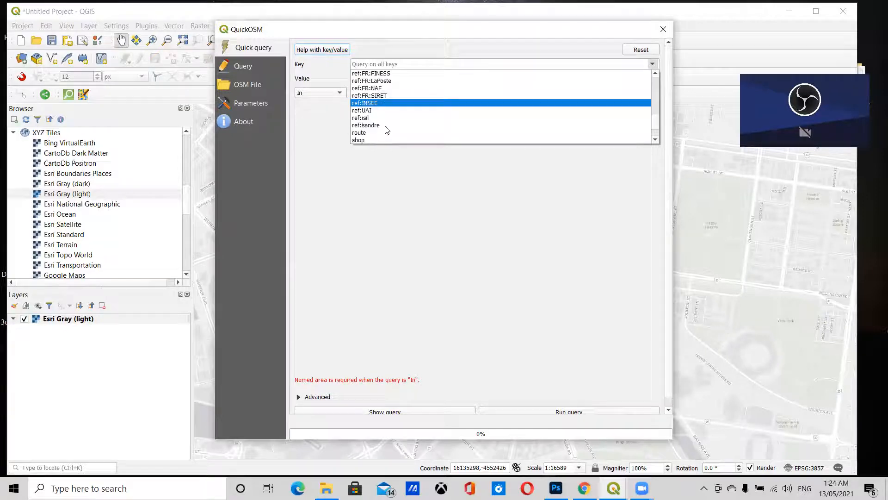
{"action": "scroll", "coordinate": [385, 104], "scroll_direction": "up", "scroll_amount": 3}
{"action": "scroll", "coordinate": [387, 132], "scroll_direction": "up", "scroll_amount": 5}
{"action": "scroll", "coordinate": [388, 132], "scroll_direction": "down", "scroll_amount": 1}
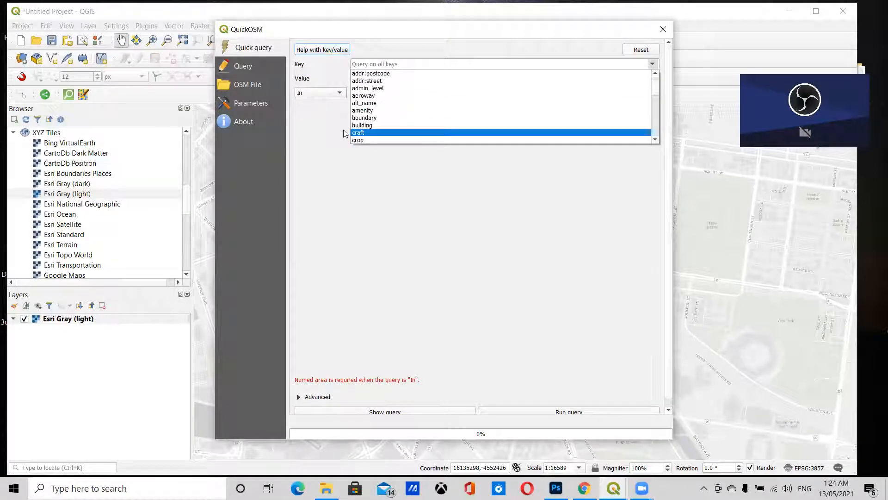
{"action": "left_click", "coordinate": [375, 130]}
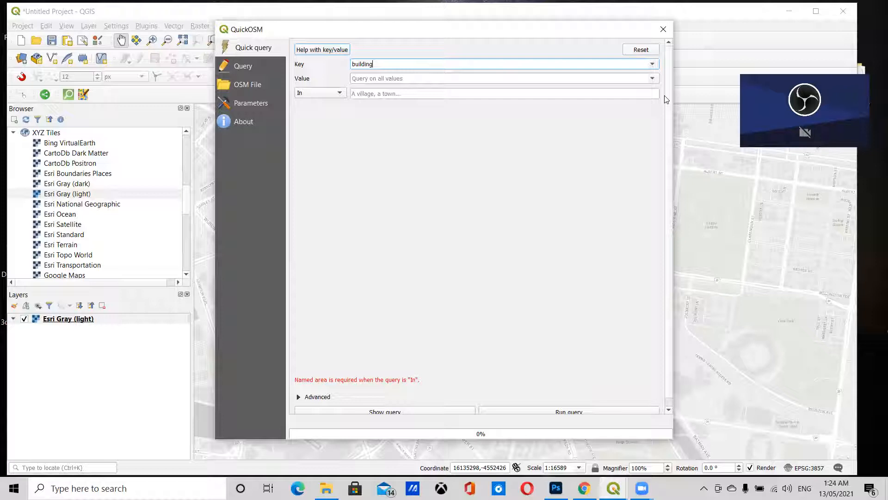
{"action": "left_click", "coordinate": [652, 78]}
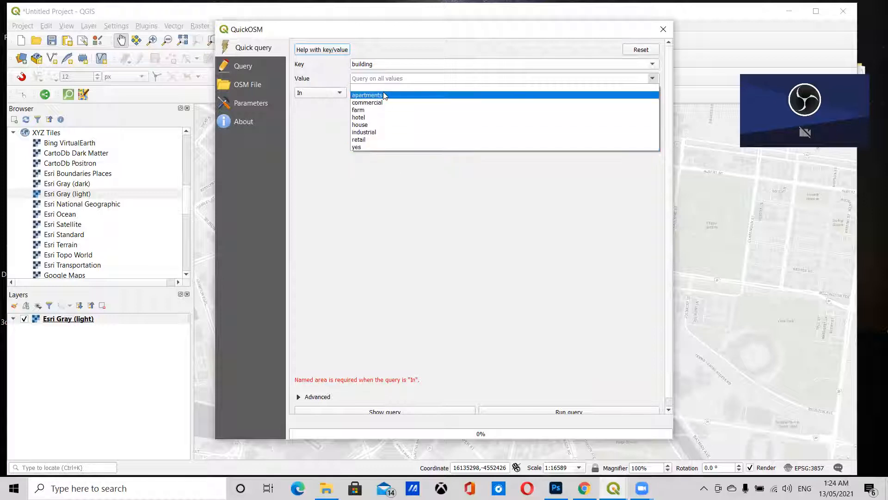
{"action": "left_click", "coordinate": [360, 80]}
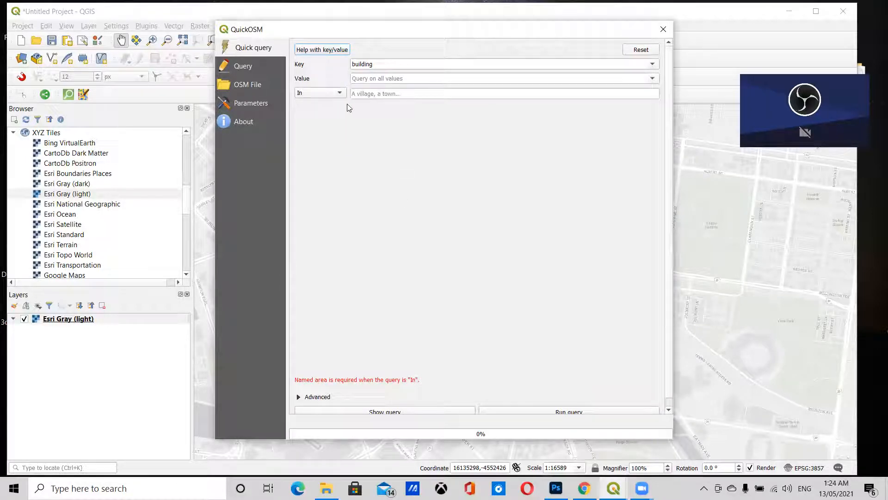
- Try Melbourne as the place, then switch the query area to Canvas Extent instead
{"action": "left_click", "coordinate": [340, 93]}
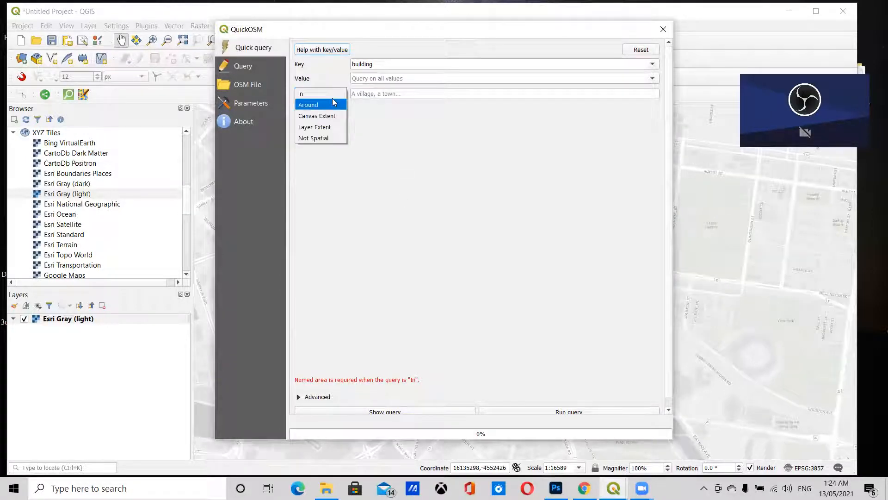
{"action": "left_click", "coordinate": [319, 93]}
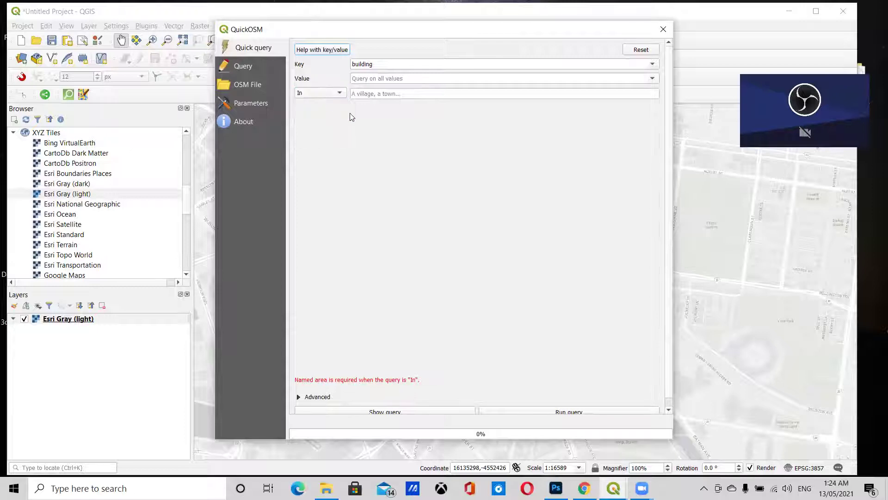
{"action": "left_click", "coordinate": [388, 94]}
{"action": "type", "text": "M"}
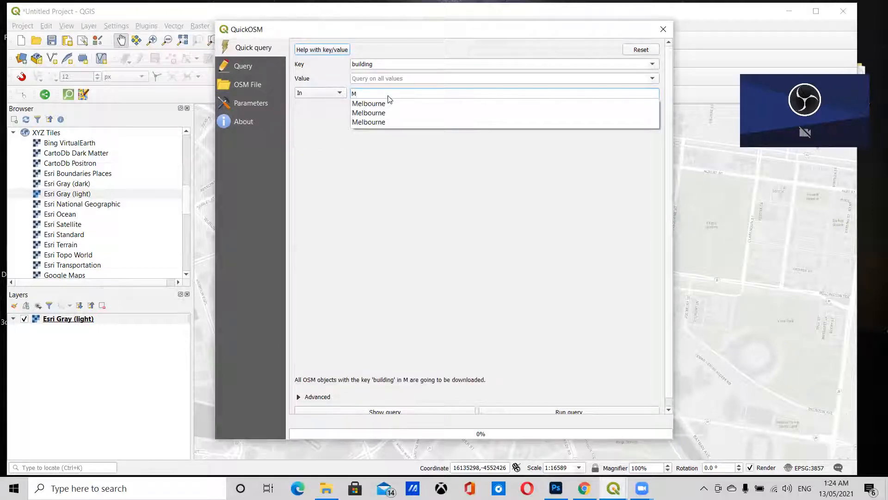
{"action": "key", "text": "Down"}
{"action": "key", "text": "Return"}
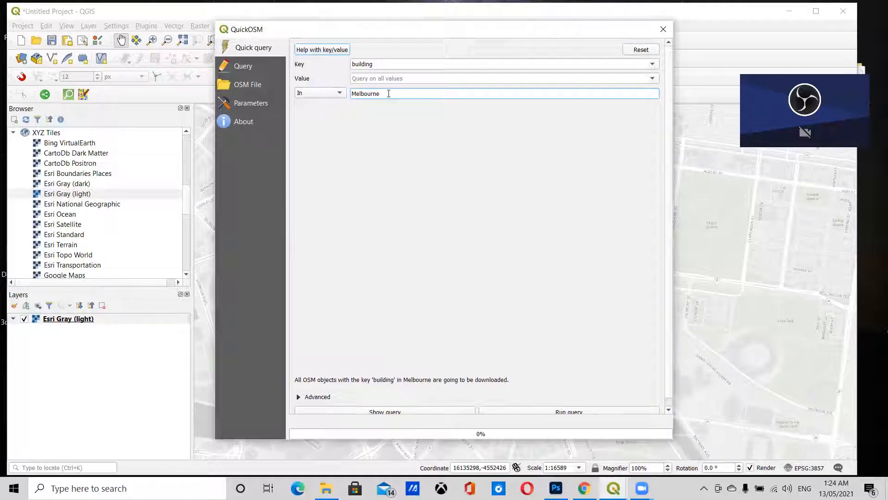
{"action": "left_click_drag", "start_coordinate": [389, 93], "coordinate": [347, 93]}
{"action": "key", "text": "Delete"}
{"action": "left_click", "coordinate": [338, 94]}
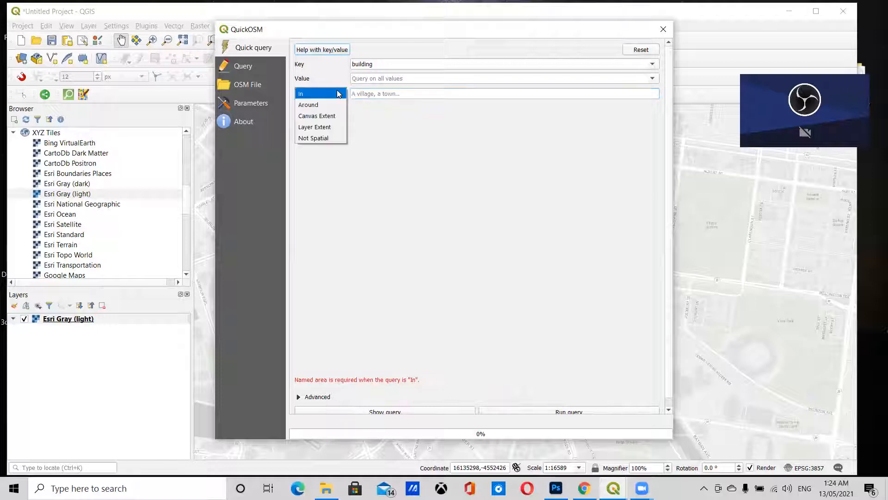
{"action": "left_click", "coordinate": [317, 116]}
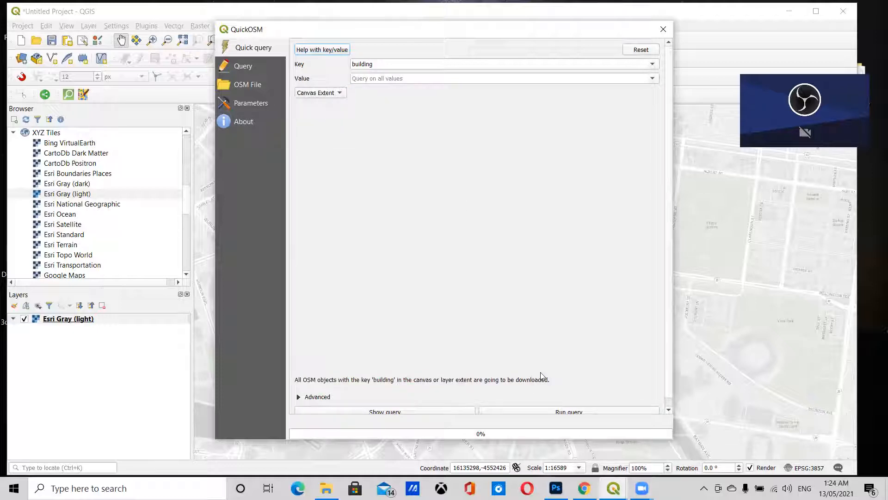
{"action": "scroll", "coordinate": [542, 375], "scroll_direction": "down", "scroll_amount": 1}
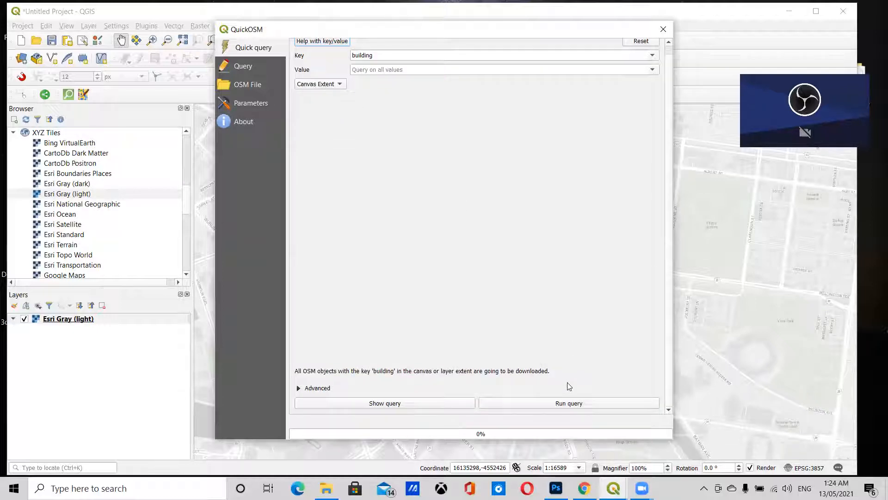
{"action": "scroll", "coordinate": [522, 264], "scroll_direction": "up", "scroll_amount": 1}
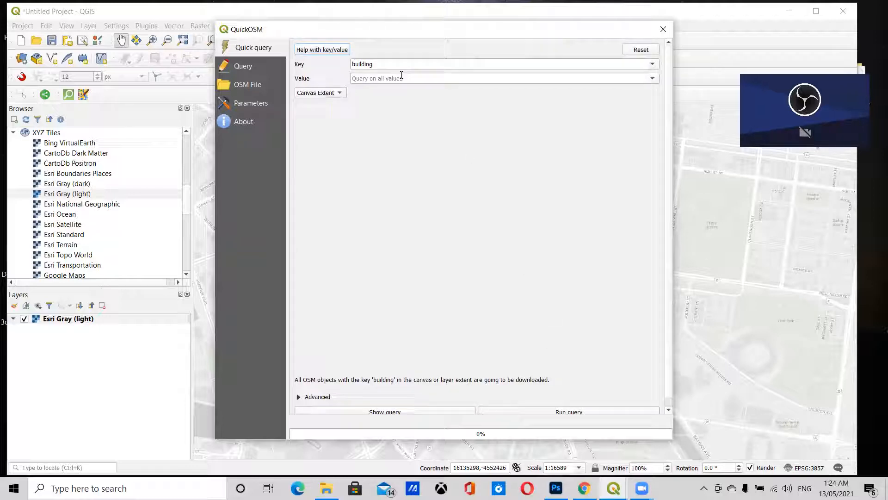
{"action": "scroll", "coordinate": [580, 361], "scroll_direction": "down", "scroll_amount": 1}
- Run the building download, close the dialog and hide the building points layer
{"action": "left_click", "coordinate": [564, 401]}
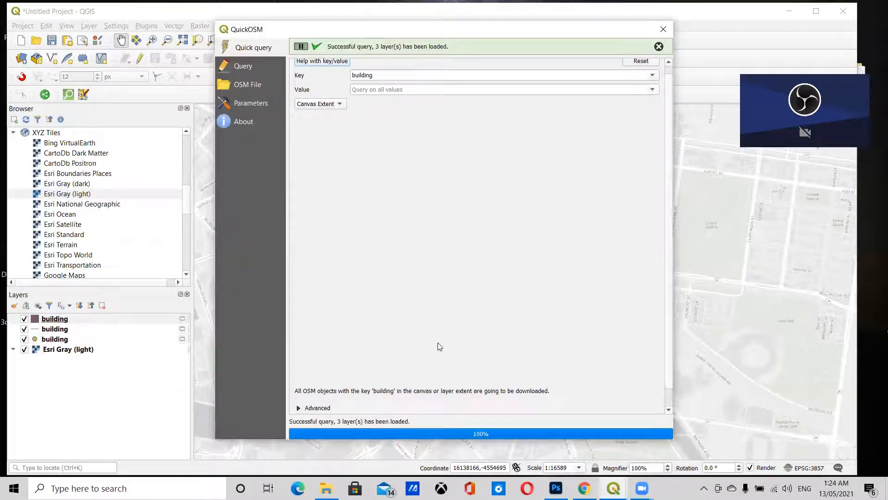
{"action": "left_click", "coordinate": [663, 29]}
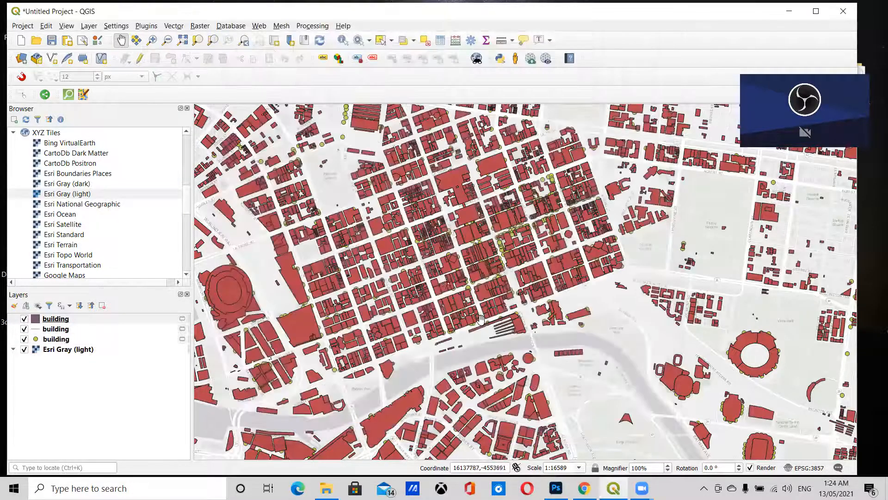
{"action": "left_click_drag", "start_coordinate": [452, 319], "coordinate": [482, 319]}
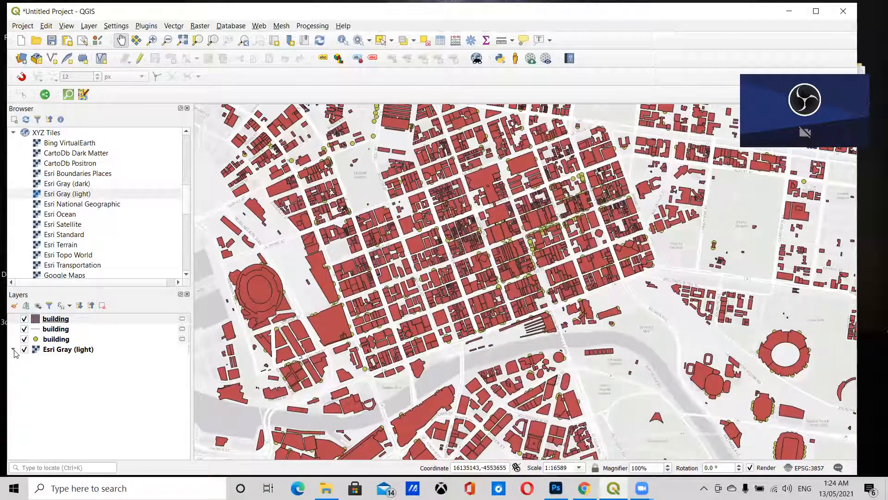
{"action": "left_click_drag", "start_coordinate": [383, 272], "coordinate": [400, 275]}
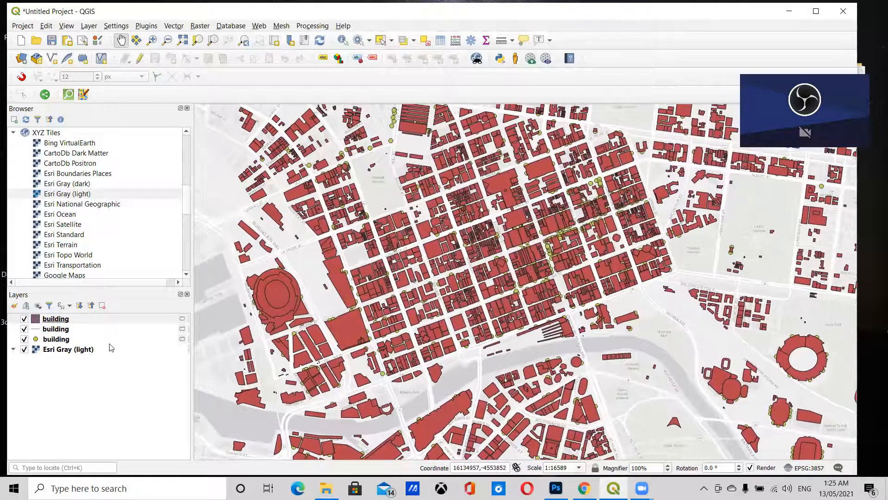
{"action": "left_click_drag", "start_coordinate": [479, 355], "coordinate": [475, 345]}
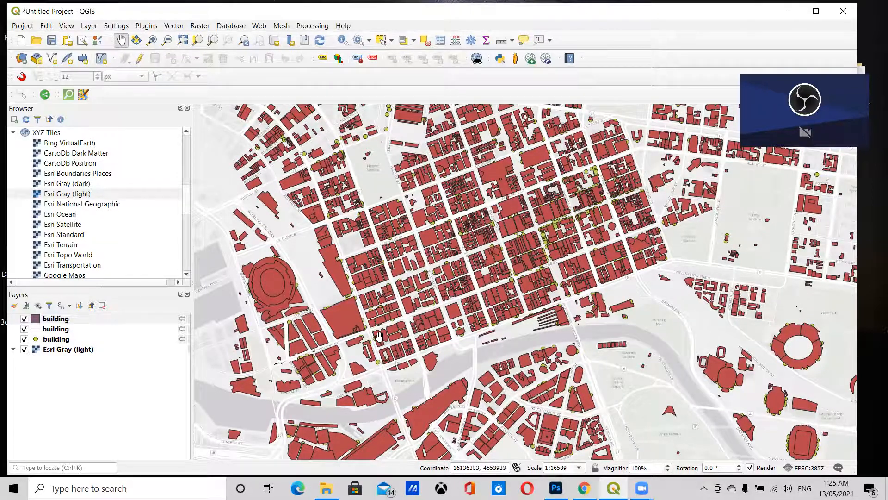
{"action": "left_click", "coordinate": [24, 339]}
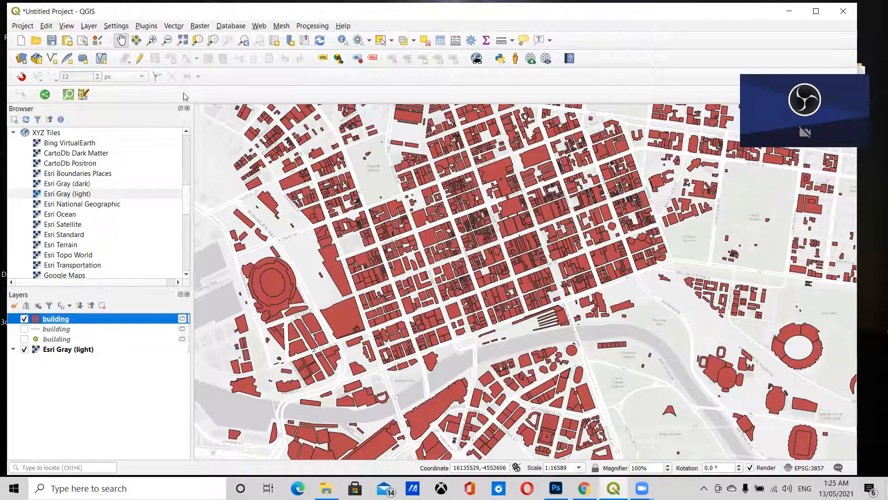
- Download OSM waterway features for the canvas extent with QuickOSM
{"action": "left_click", "coordinate": [68, 94]}
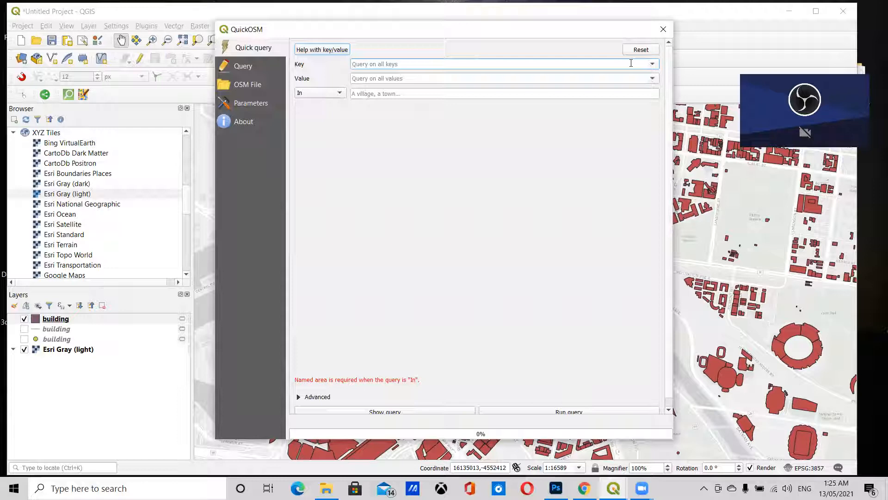
{"action": "left_click", "coordinate": [653, 64]}
{"action": "scroll", "coordinate": [420, 127], "scroll_direction": "up", "scroll_amount": 2}
{"action": "scroll", "coordinate": [419, 127], "scroll_direction": "down", "scroll_amount": 5}
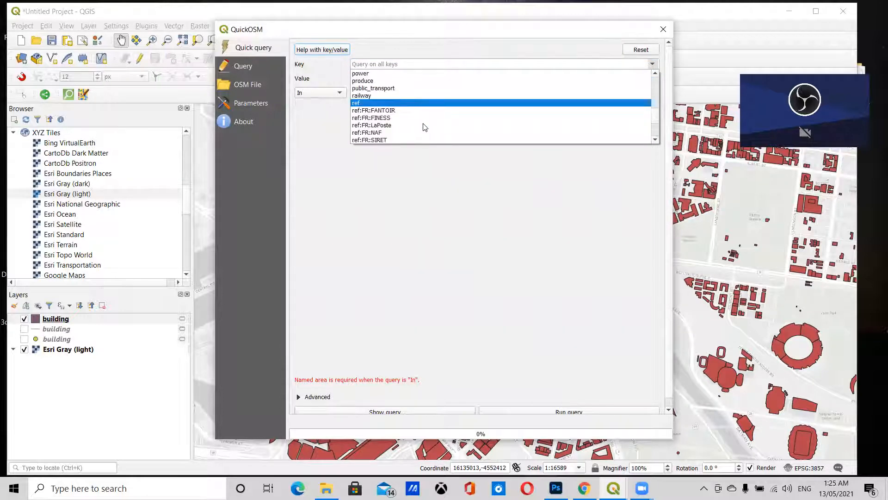
{"action": "scroll", "coordinate": [389, 132], "scroll_direction": "down", "scroll_amount": 5}
{"action": "left_click", "coordinate": [374, 134]}
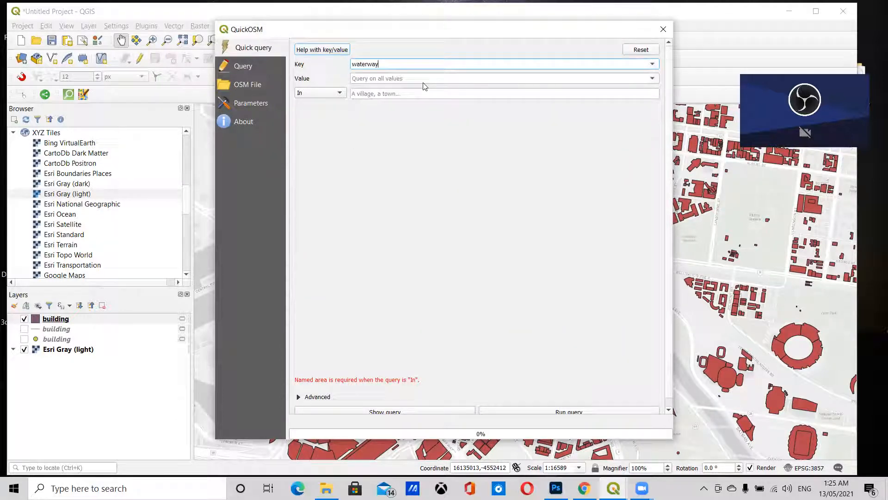
{"action": "left_click", "coordinate": [339, 93]}
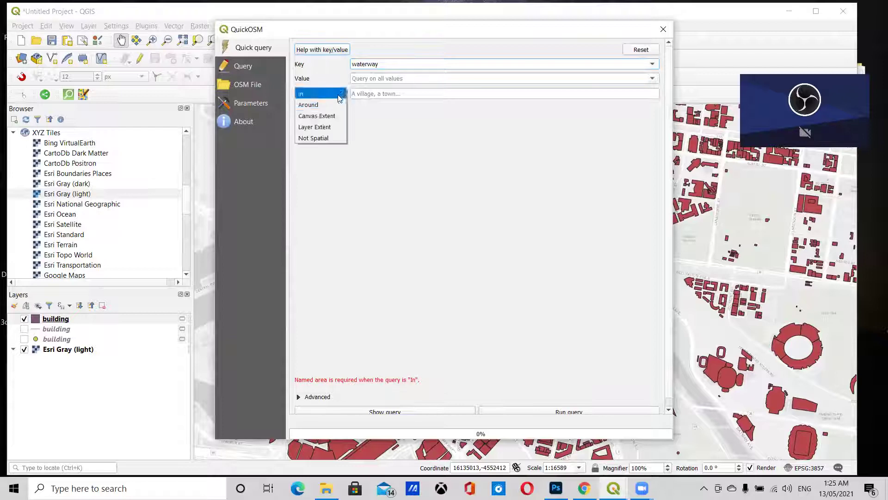
{"action": "left_click", "coordinate": [321, 116]}
{"action": "left_click", "coordinate": [569, 413]}
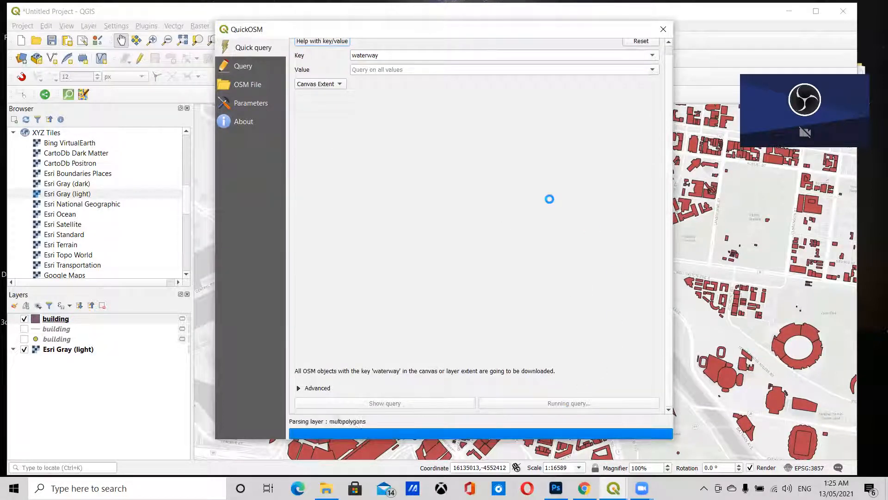
{"action": "left_click", "coordinate": [662, 30]}
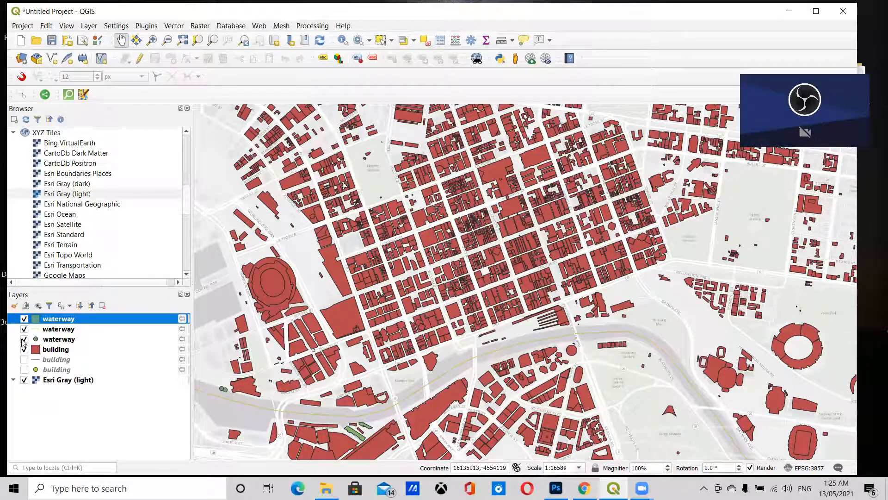
- Hide the waterway points and polygons layers, leaving only the river lines
{"action": "left_click", "coordinate": [25, 340]}
{"action": "left_click", "coordinate": [24, 318]}
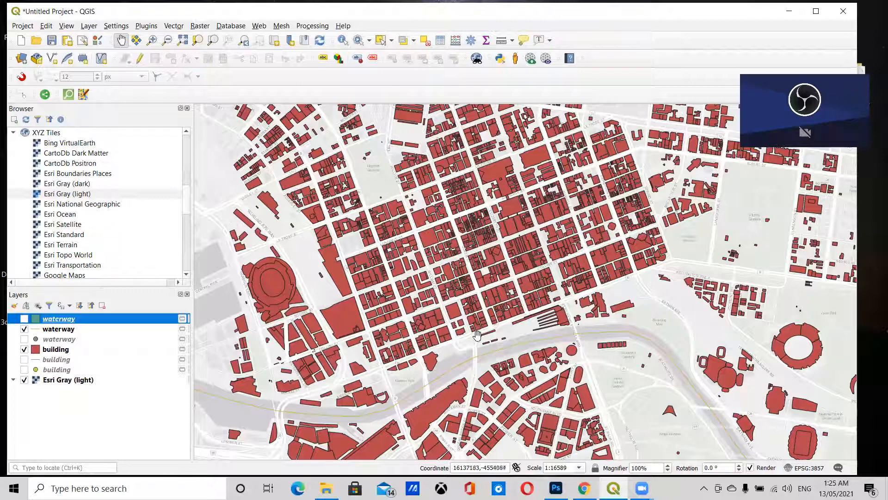
{"action": "left_click", "coordinate": [69, 95]}
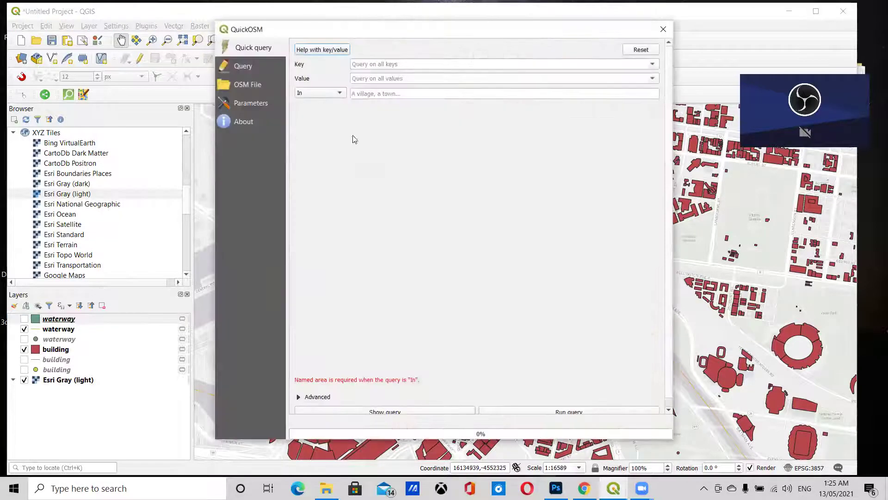
- Download OSM highway features for the canvas extent and return to the map
{"action": "left_click", "coordinate": [653, 64]}
{"action": "scroll", "coordinate": [396, 111], "scroll_direction": "down", "scroll_amount": 2}
{"action": "scroll", "coordinate": [396, 118], "scroll_direction": "down", "scroll_amount": 2}
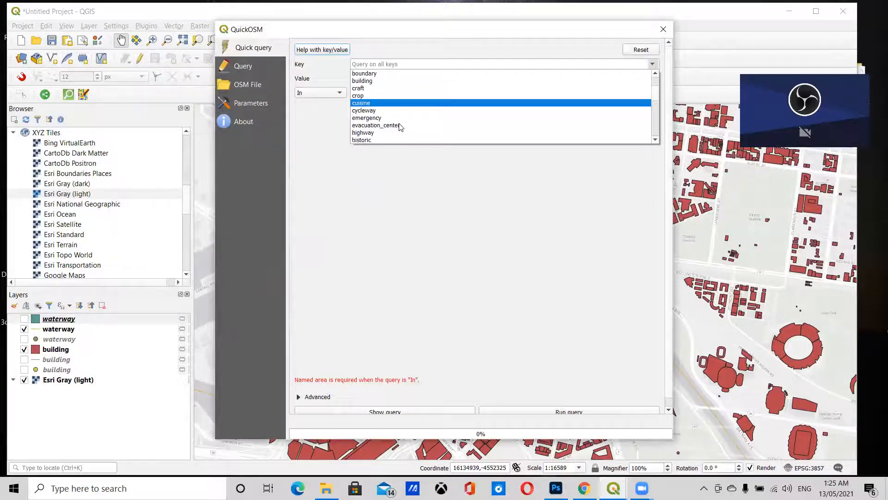
{"action": "scroll", "coordinate": [398, 125], "scroll_direction": "down", "scroll_amount": 2}
{"action": "left_click", "coordinate": [379, 88]}
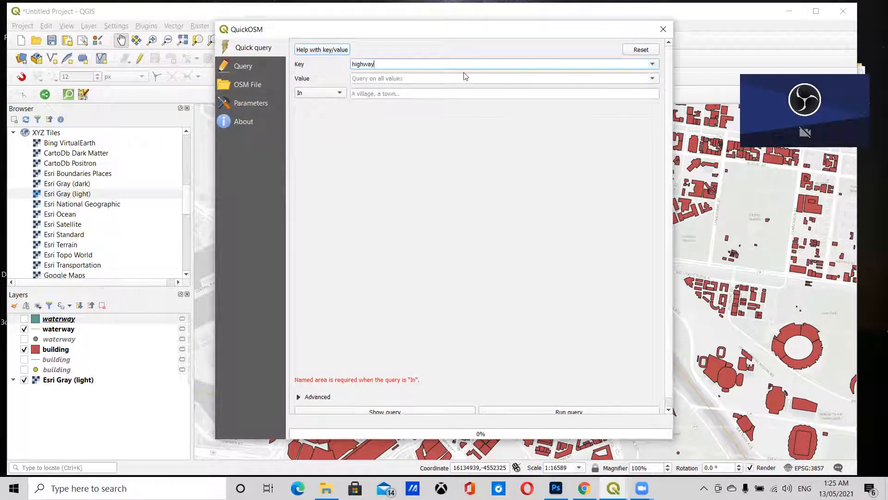
{"action": "left_click", "coordinate": [341, 95]}
{"action": "left_click", "coordinate": [316, 111]}
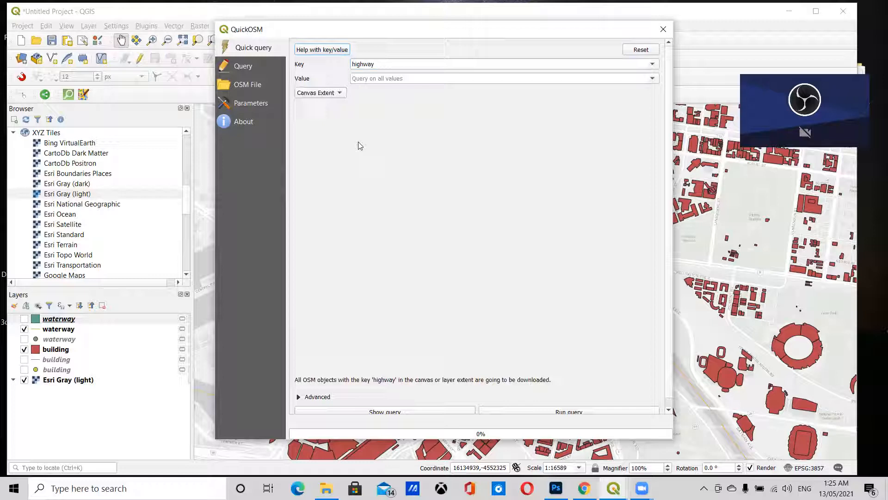
{"action": "left_click", "coordinate": [587, 413]}
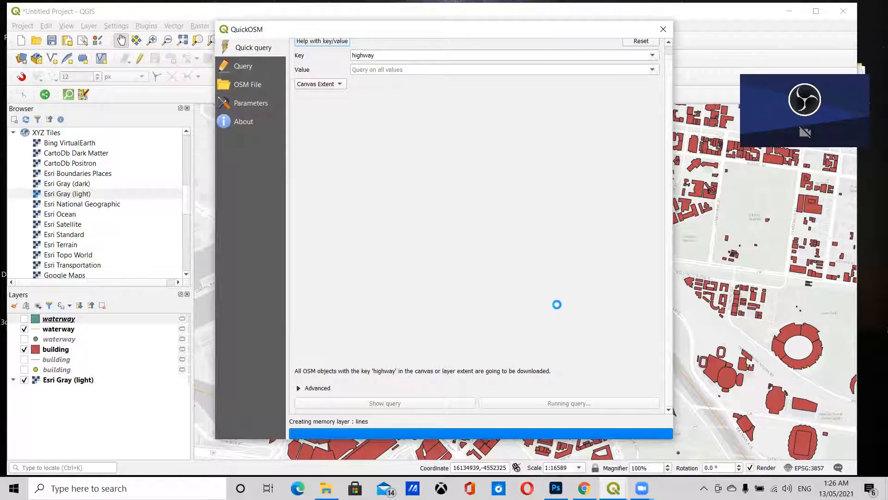
{"action": "left_click_drag", "start_coordinate": [476, 31], "coordinate": [464, 35]}
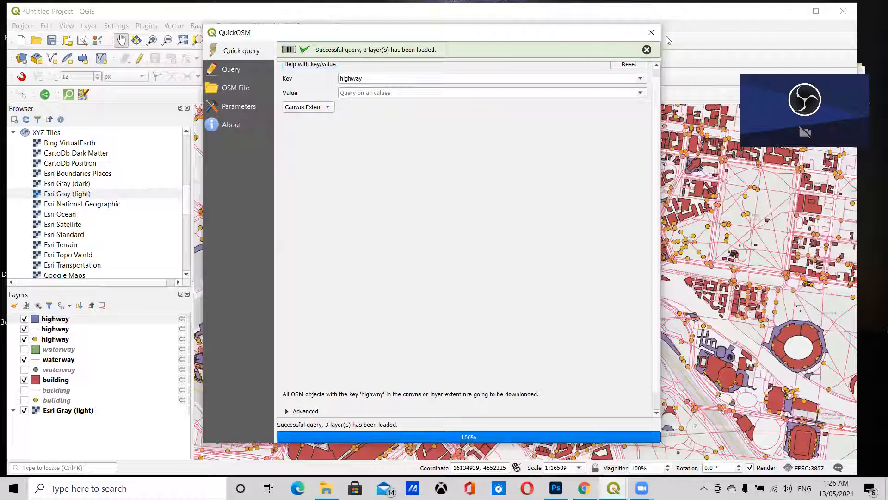
{"action": "left_click", "coordinate": [651, 32]}
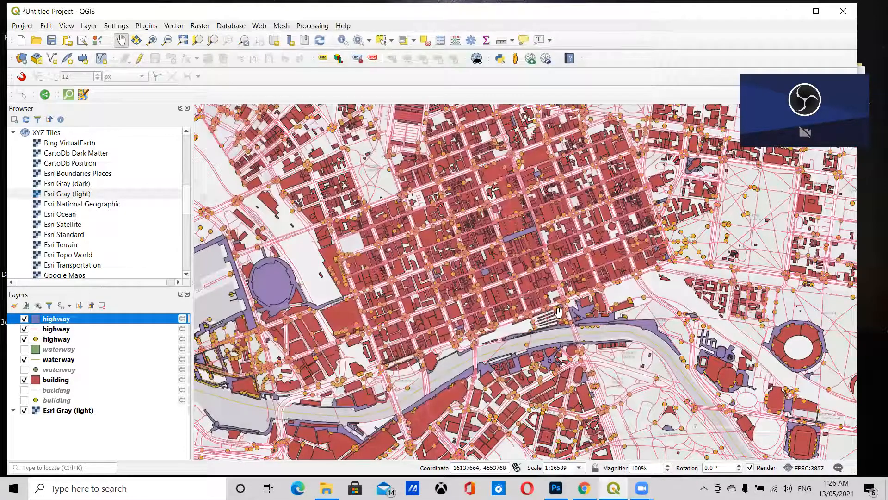
{"action": "scroll", "coordinate": [479, 267], "scroll_direction": "down", "scroll_amount": 2}
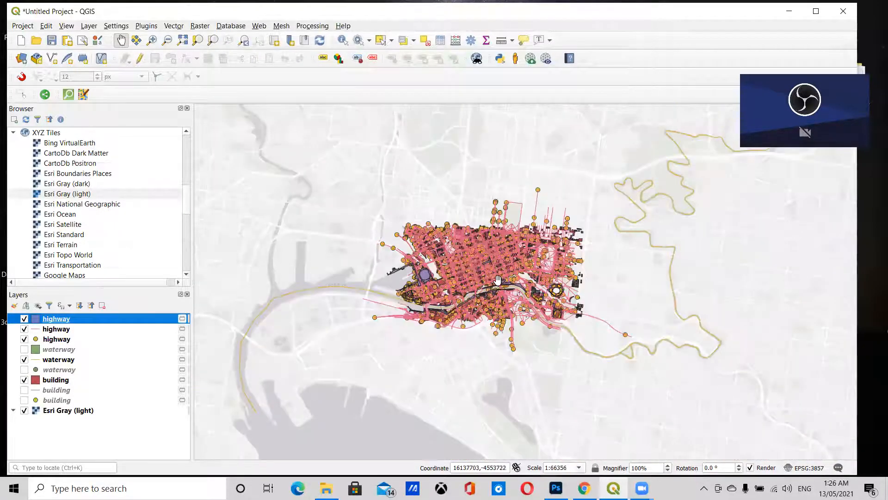
{"action": "scroll", "coordinate": [498, 280], "scroll_direction": "up", "scroll_amount": 1}
{"action": "scroll", "coordinate": [498, 280], "scroll_direction": "up", "scroll_amount": 1}
{"action": "scroll", "coordinate": [490, 281], "scroll_direction": "down", "scroll_amount": 1}
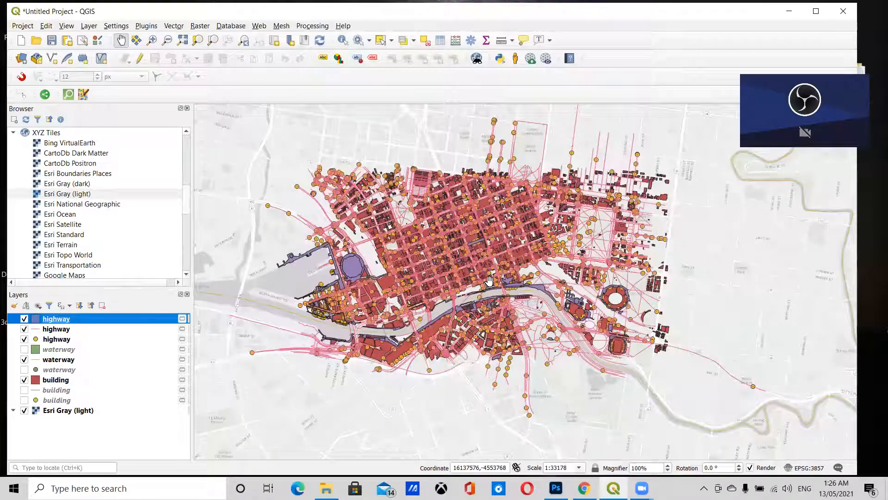
{"action": "scroll", "coordinate": [490, 281], "scroll_direction": "down", "scroll_amount": 1}
{"action": "scroll", "coordinate": [490, 281], "scroll_direction": "up", "scroll_amount": 1}
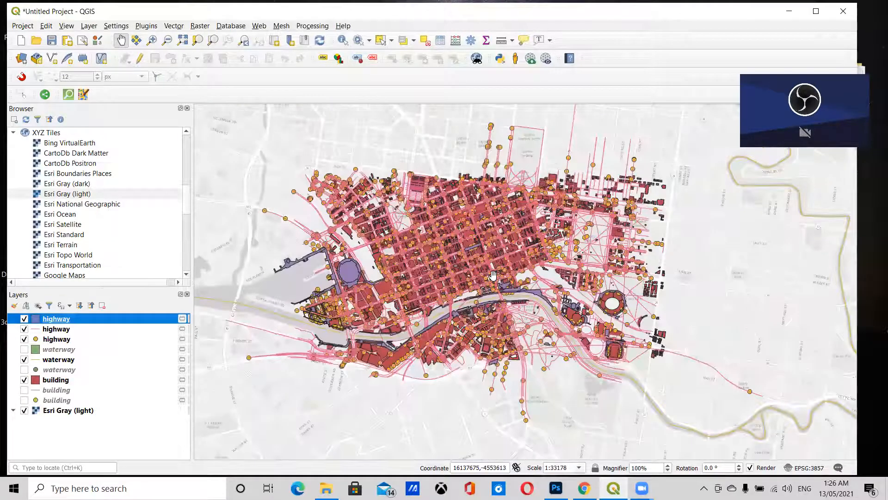
{"action": "scroll", "coordinate": [492, 277], "scroll_direction": "down", "scroll_amount": 1}
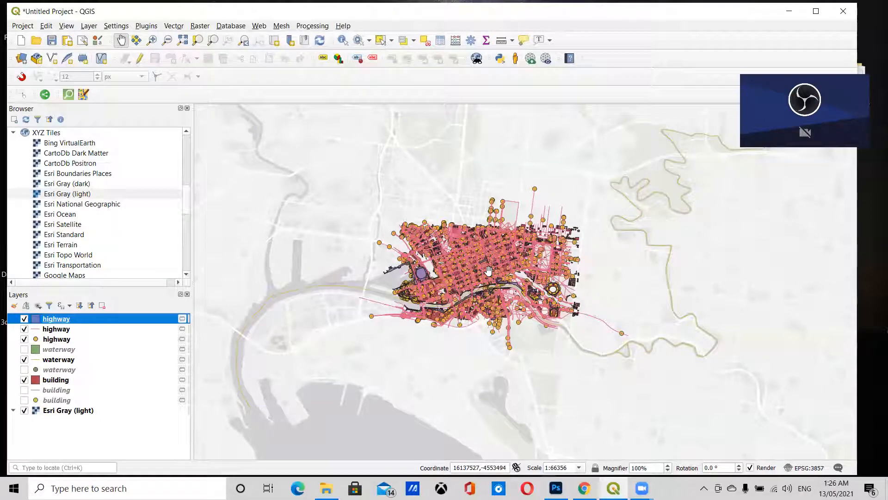
{"action": "scroll", "coordinate": [489, 272], "scroll_direction": "up", "scroll_amount": 1}
{"action": "scroll", "coordinate": [490, 273], "scroll_direction": "up", "scroll_amount": 1}
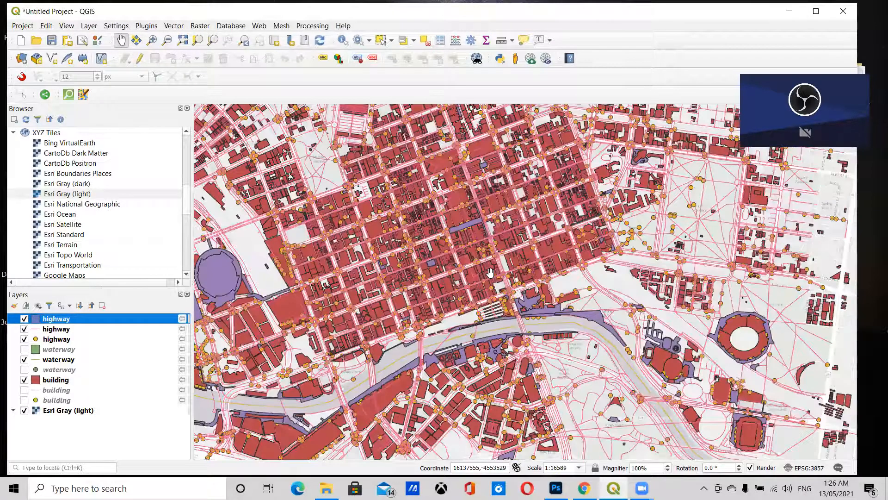
{"action": "scroll", "coordinate": [491, 272], "scroll_direction": "down", "scroll_amount": 1}
{"action": "scroll", "coordinate": [490, 272], "scroll_direction": "down", "scroll_amount": 1}
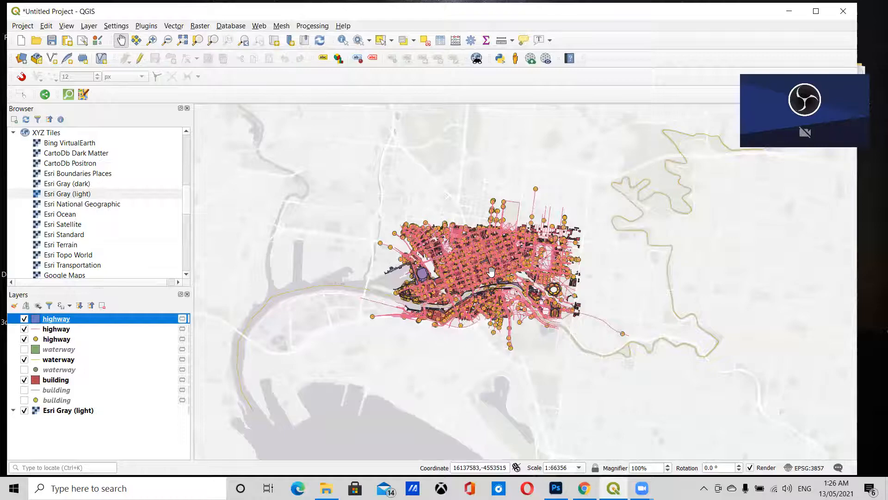
{"action": "scroll", "coordinate": [491, 275], "scroll_direction": "up", "scroll_amount": 1}
{"action": "scroll", "coordinate": [491, 275], "scroll_direction": "up", "scroll_amount": 1}
{"action": "scroll", "coordinate": [492, 275], "scroll_direction": "up", "scroll_amount": 1}
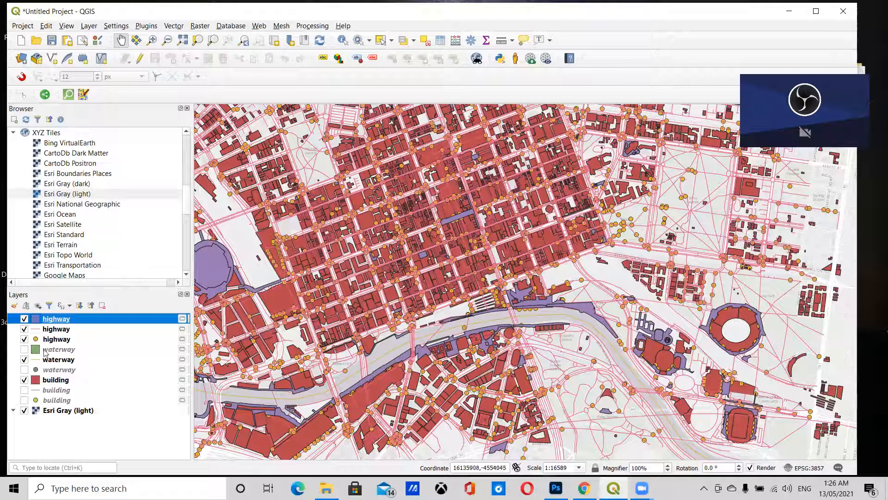
- Hide the highway polygon and point layers and select the highway line layer
{"action": "left_click", "coordinate": [25, 318]}
{"action": "left_click", "coordinate": [24, 339]}
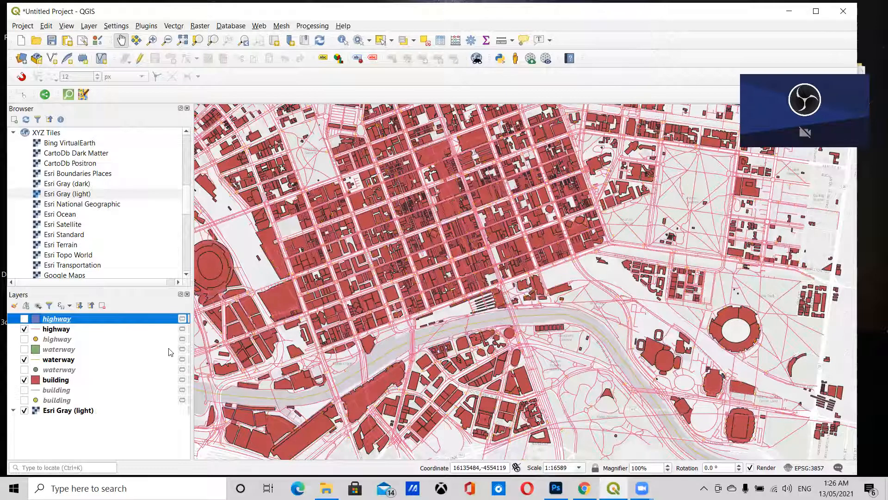
{"action": "scroll", "coordinate": [423, 278], "scroll_direction": "down", "scroll_amount": 1}
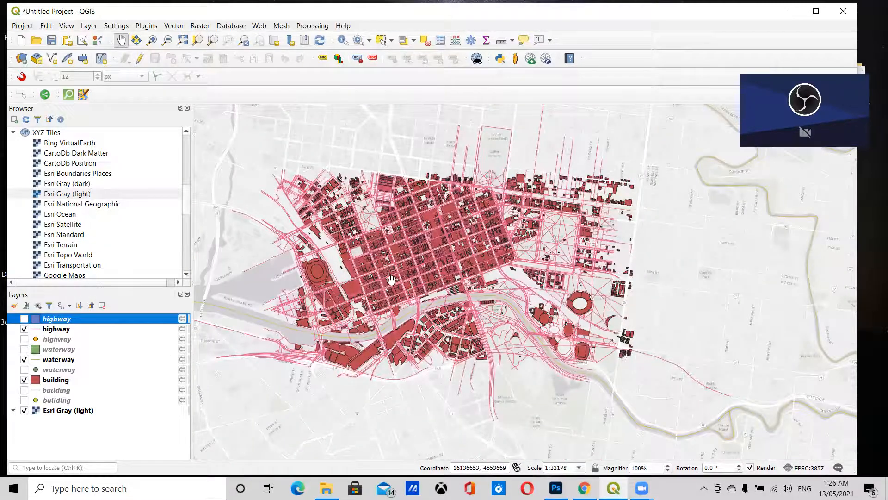
{"action": "scroll", "coordinate": [422, 262], "scroll_direction": "up", "scroll_amount": 1}
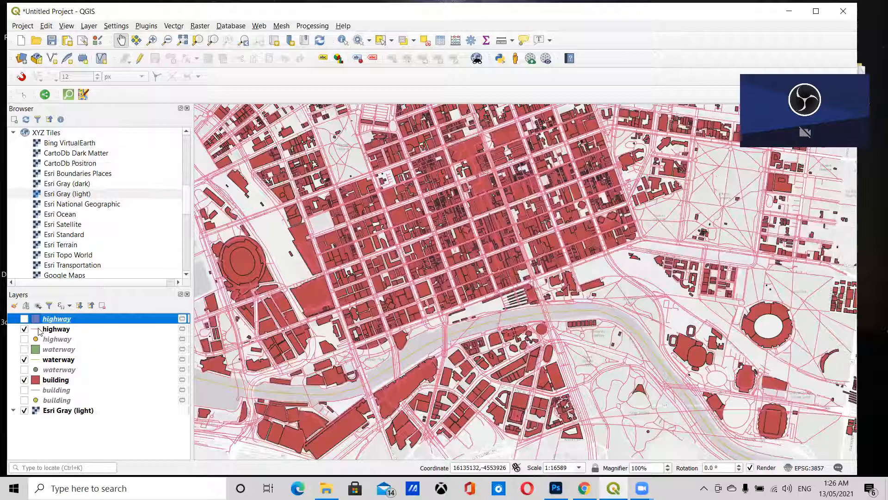
{"action": "left_click", "coordinate": [39, 330]}
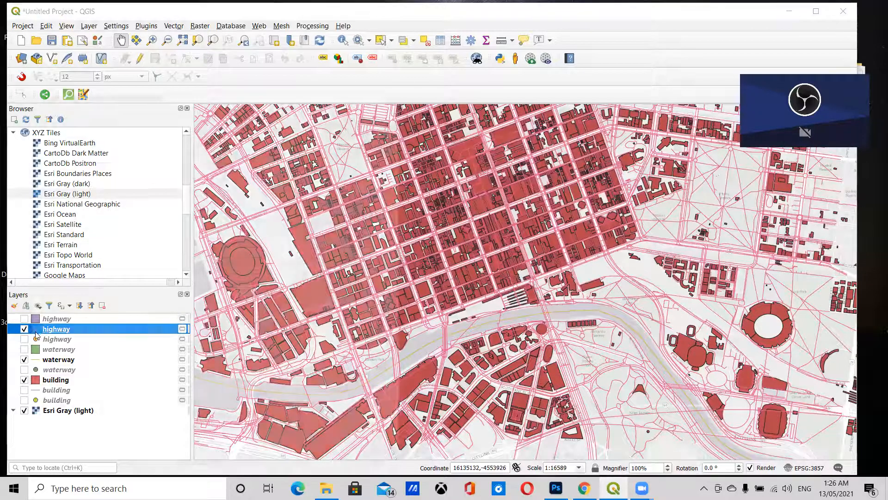
- Set the highway simple-line stroke width to 5 Map Units
{"action": "double_click", "coordinate": [40, 330]}
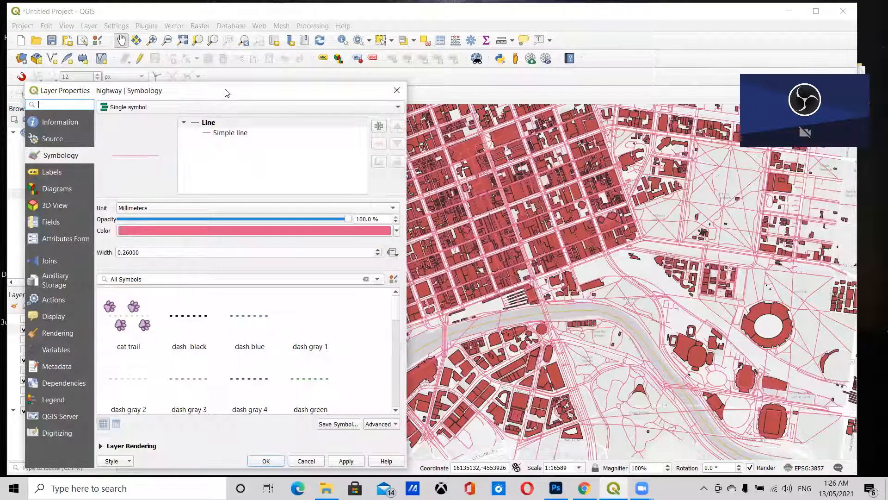
{"action": "left_click_drag", "start_coordinate": [225, 93], "coordinate": [299, 65]}
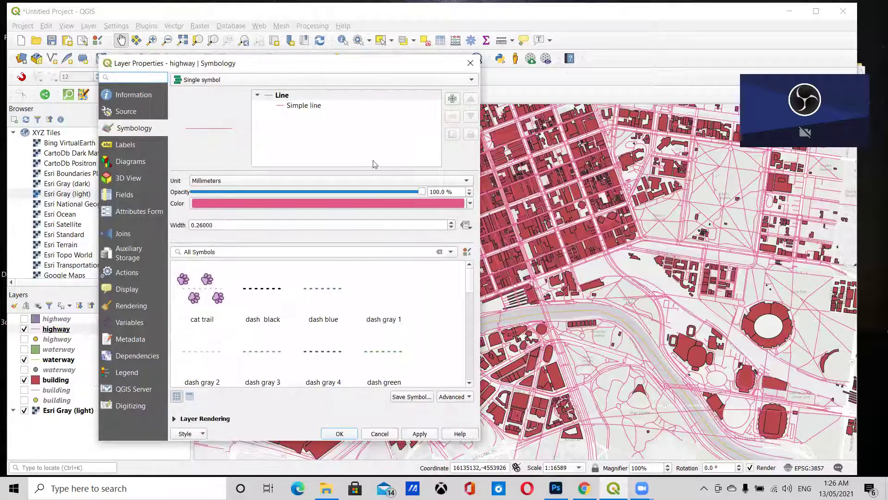
{"action": "left_click", "coordinate": [302, 105]}
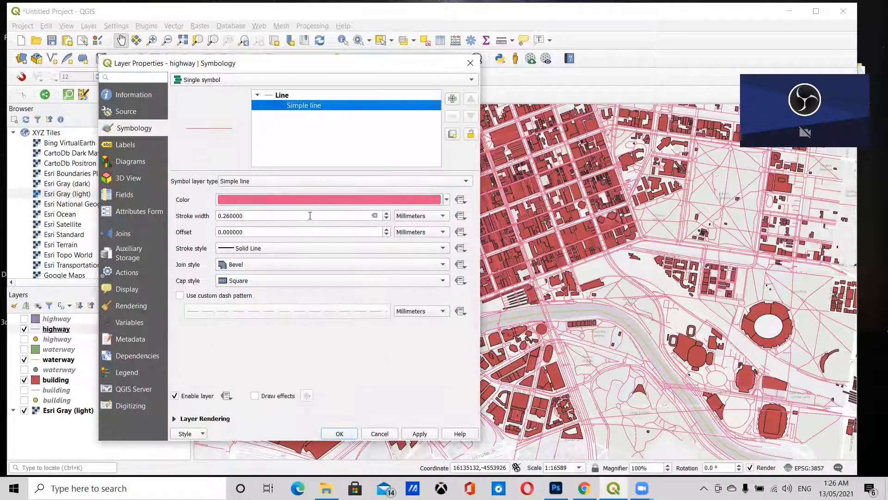
{"action": "left_click_drag", "start_coordinate": [369, 63], "coordinate": [277, 82]}
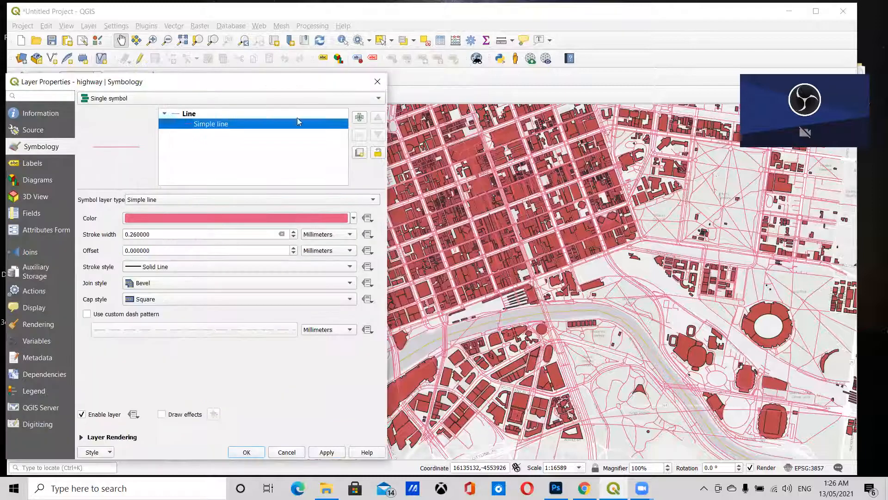
{"action": "left_click", "coordinate": [350, 234]}
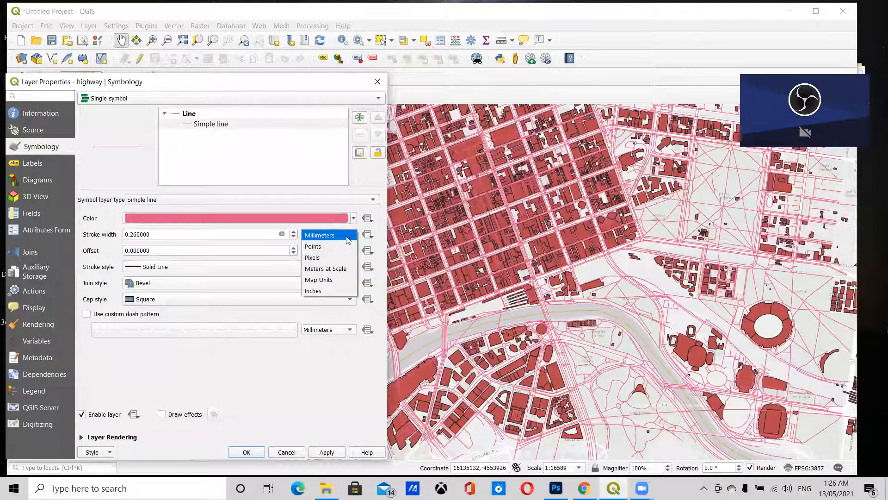
{"action": "left_click", "coordinate": [328, 281]}
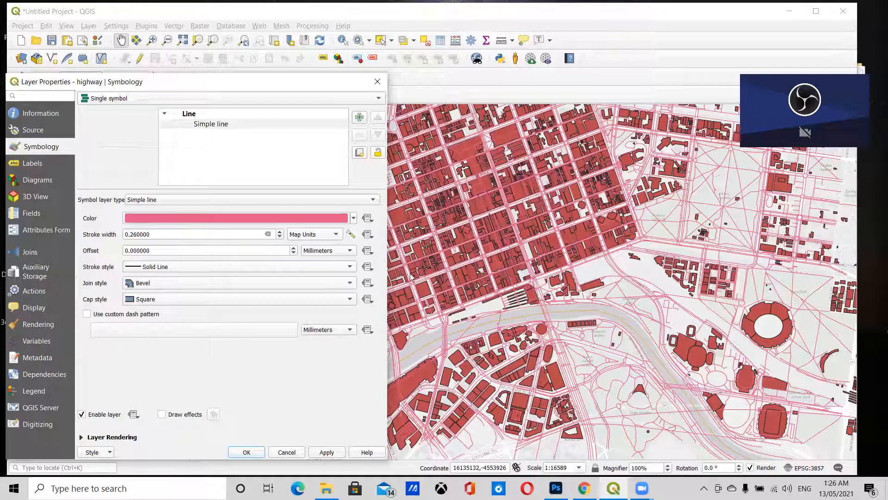
{"action": "left_click", "coordinate": [327, 453]}
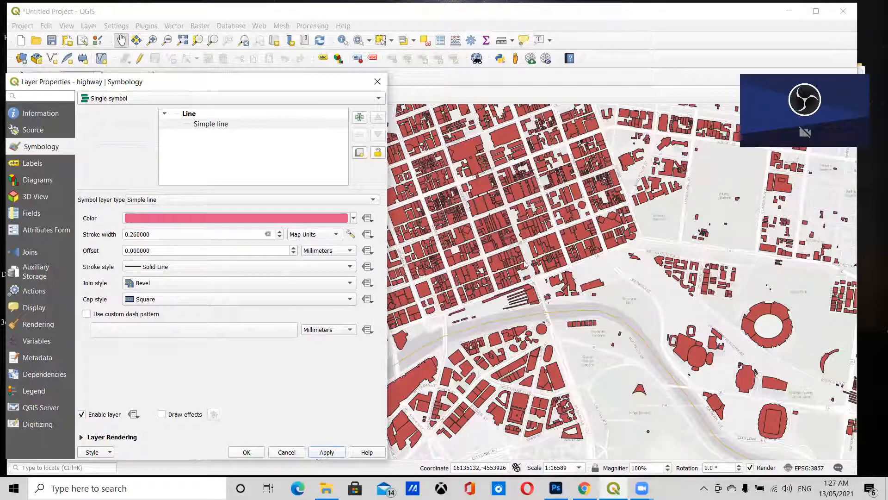
{"action": "left_click_drag", "start_coordinate": [210, 233], "coordinate": [89, 241]}
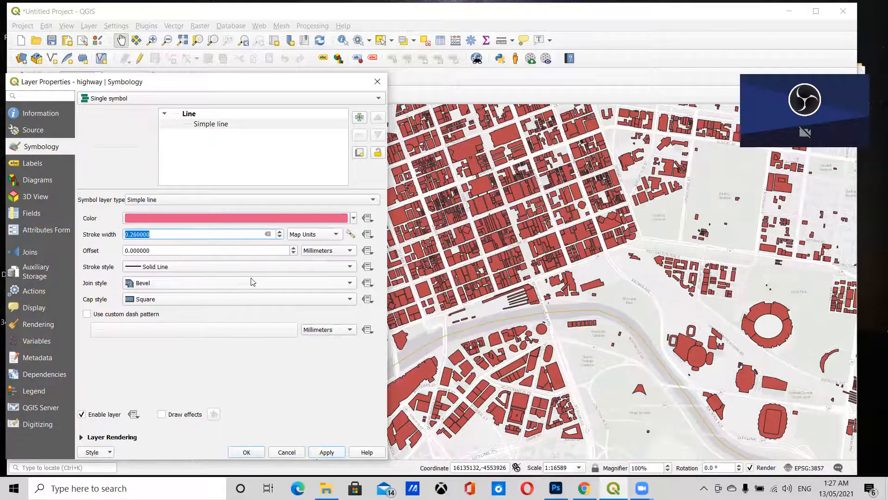
{"action": "type", "text": "4"}
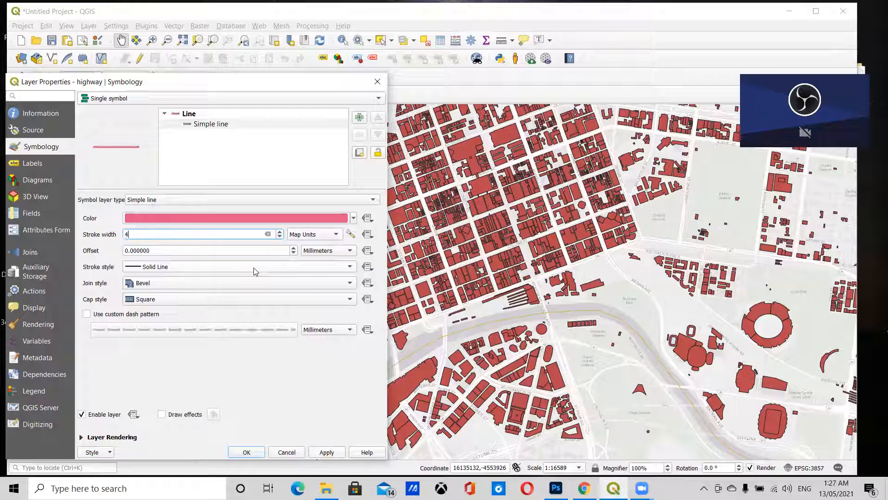
{"action": "left_click", "coordinate": [327, 452]}
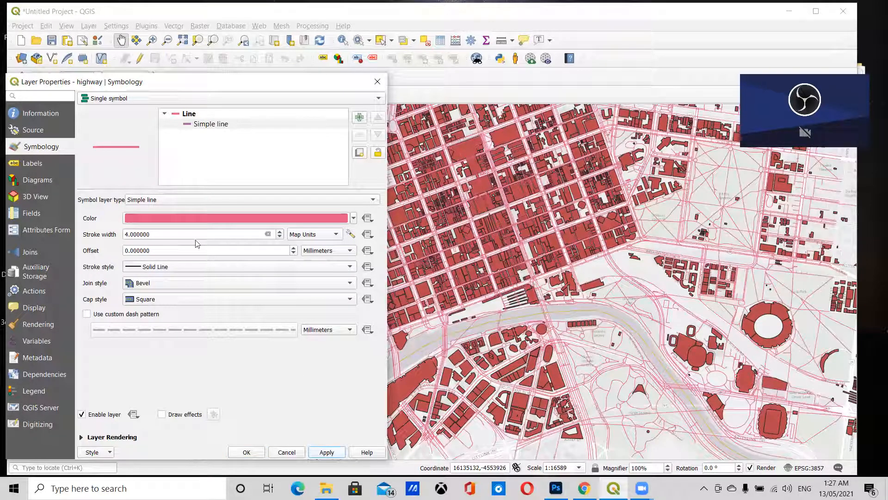
{"action": "scroll", "coordinate": [196, 236], "scroll_direction": "up", "scroll_amount": 1}
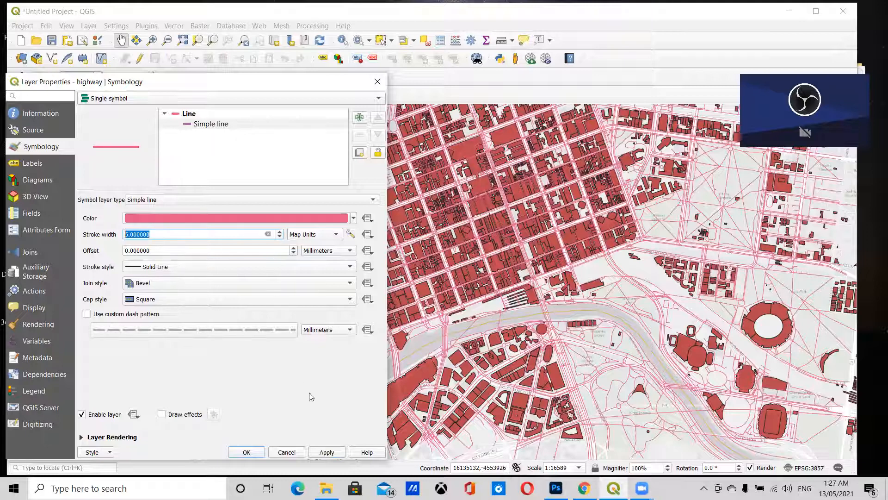
{"action": "left_click", "coordinate": [326, 452]}
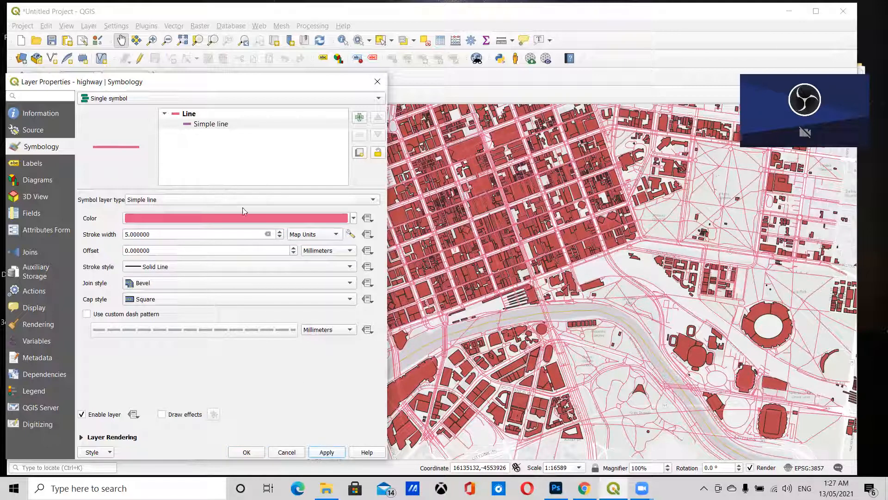
- Colour the highway lines light gray (#bebebe) and apply
{"action": "left_click", "coordinate": [190, 218]}
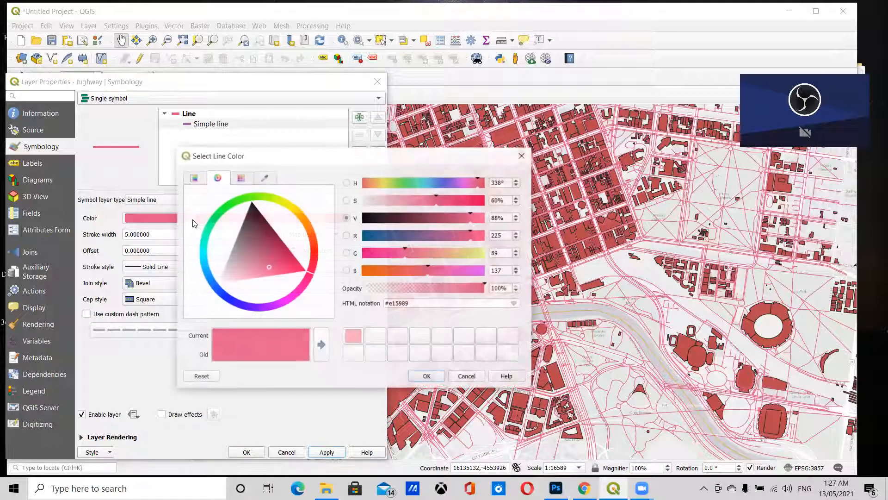
{"action": "left_click_drag", "start_coordinate": [256, 244], "coordinate": [200, 252]}
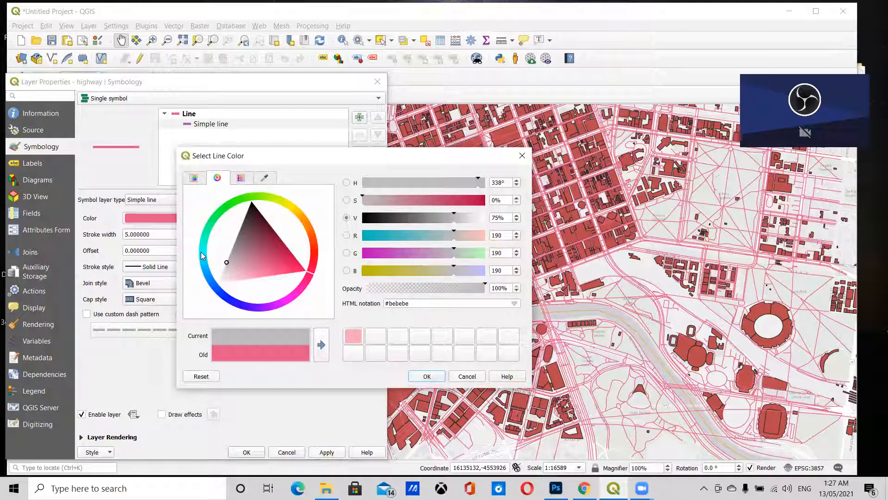
{"action": "left_click", "coordinate": [427, 376]}
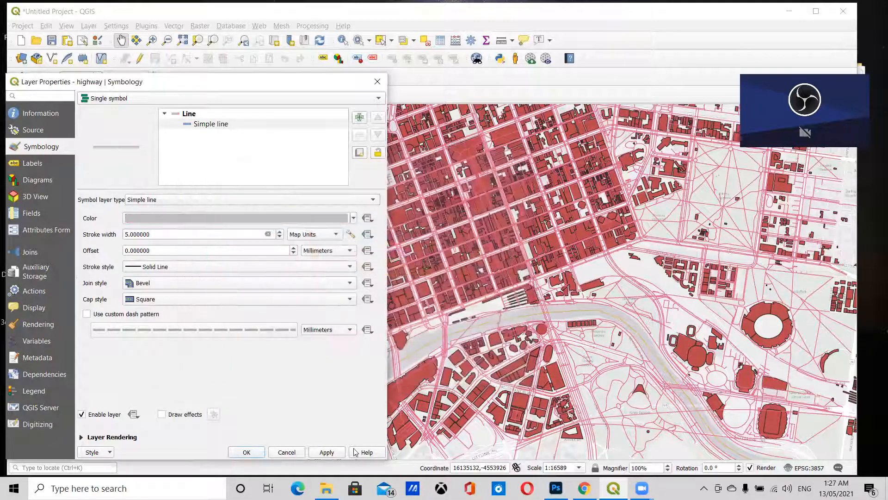
{"action": "left_click", "coordinate": [326, 453]}
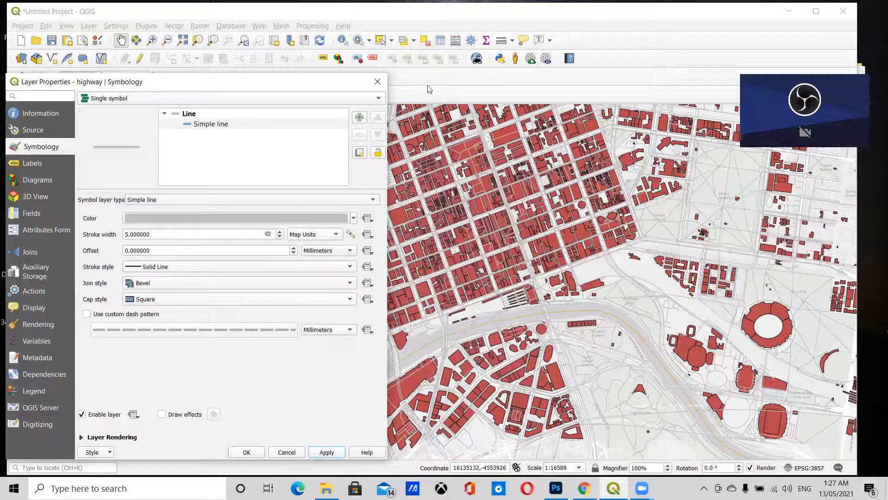
{"action": "left_click", "coordinate": [378, 81]}
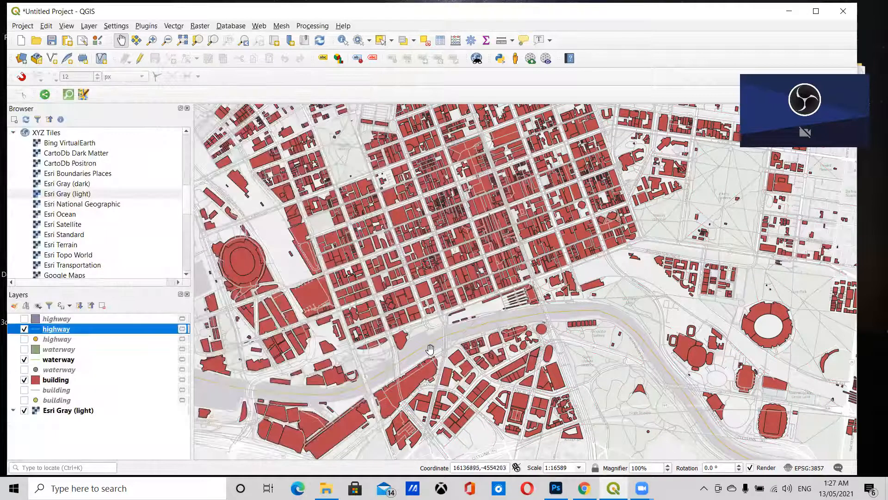
- Bring up the waterway layer's simple-line symbol settings
{"action": "left_click", "coordinate": [36, 362]}
{"action": "double_click", "coordinate": [36, 361]}
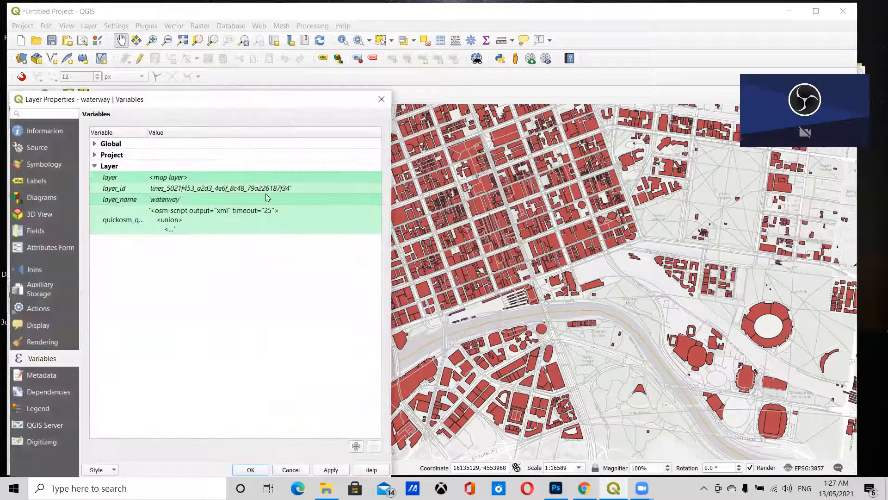
{"action": "left_click", "coordinate": [381, 100]}
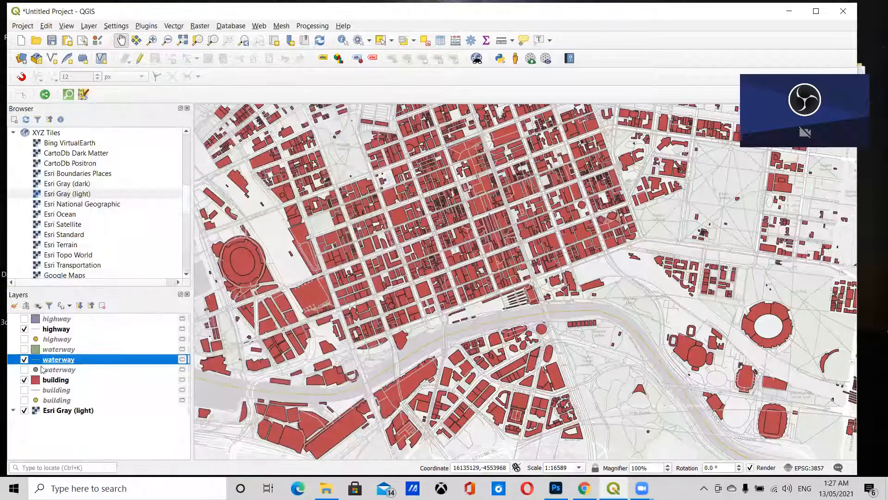
{"action": "double_click", "coordinate": [34, 360]}
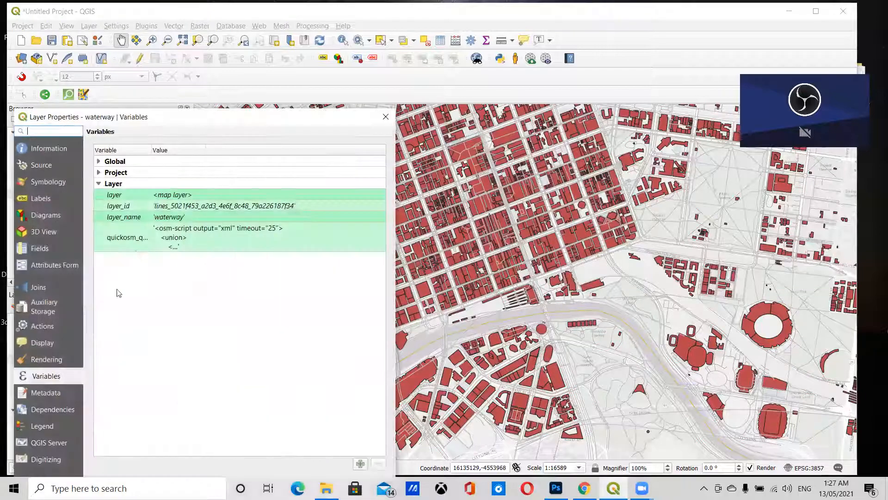
{"action": "left_click_drag", "start_coordinate": [147, 116], "coordinate": [232, 87]}
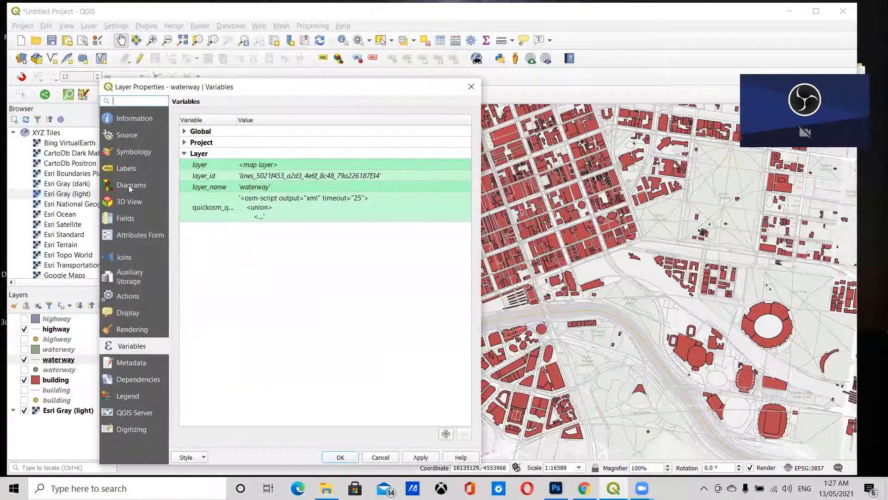
{"action": "left_click", "coordinate": [126, 168]}
{"action": "left_click", "coordinate": [134, 152]}
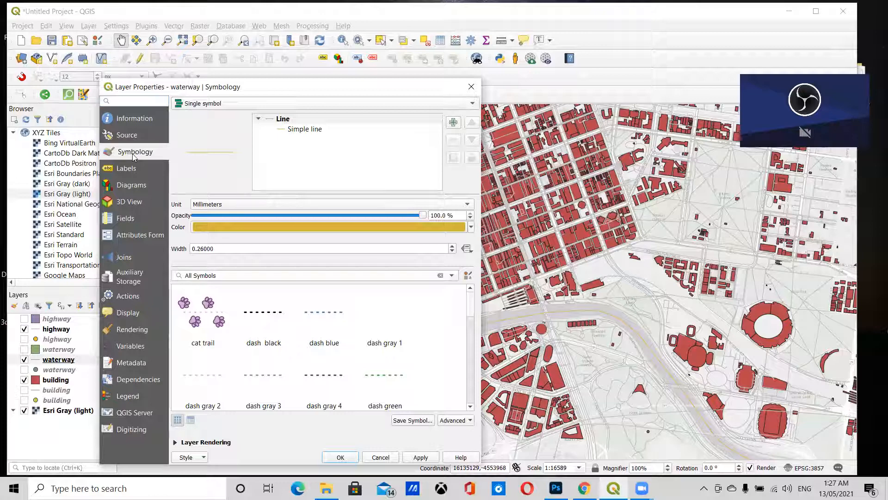
{"action": "left_click", "coordinate": [318, 132]}
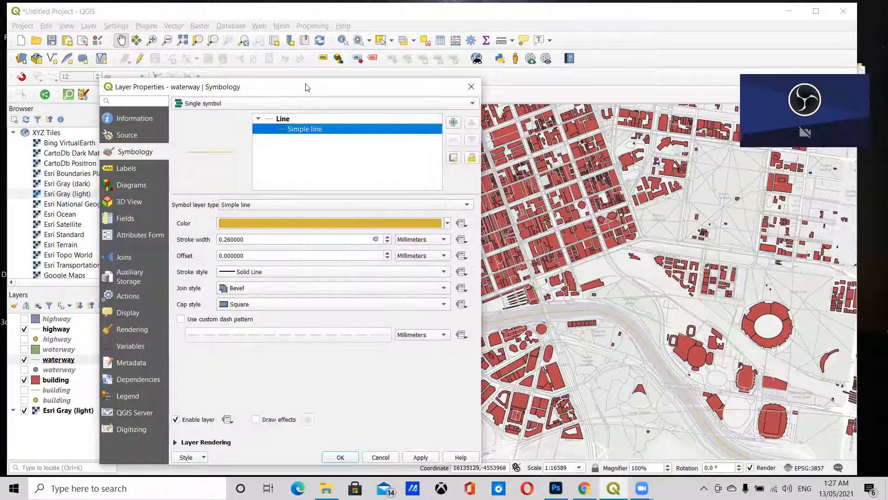
- Set the waterway stroke width to 100 Map Units and apply
{"action": "left_click_drag", "start_coordinate": [308, 88], "coordinate": [226, 79]}
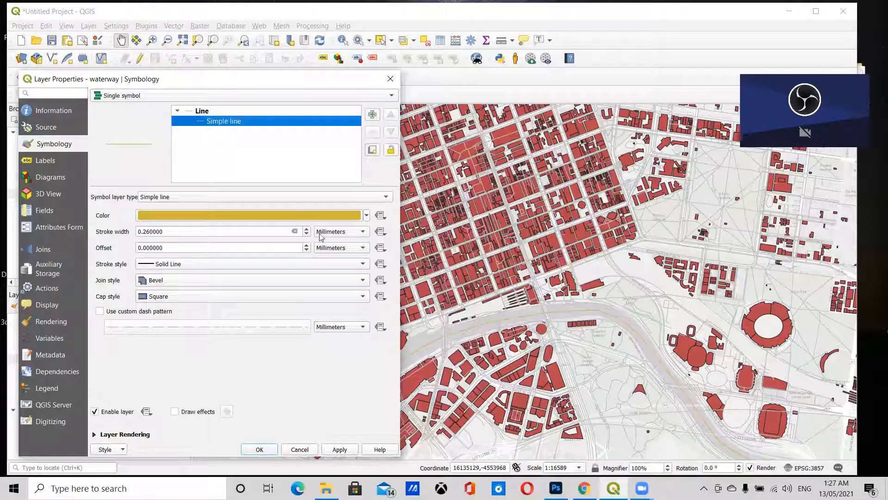
{"action": "left_click", "coordinate": [338, 230]}
{"action": "left_click", "coordinate": [338, 281]}
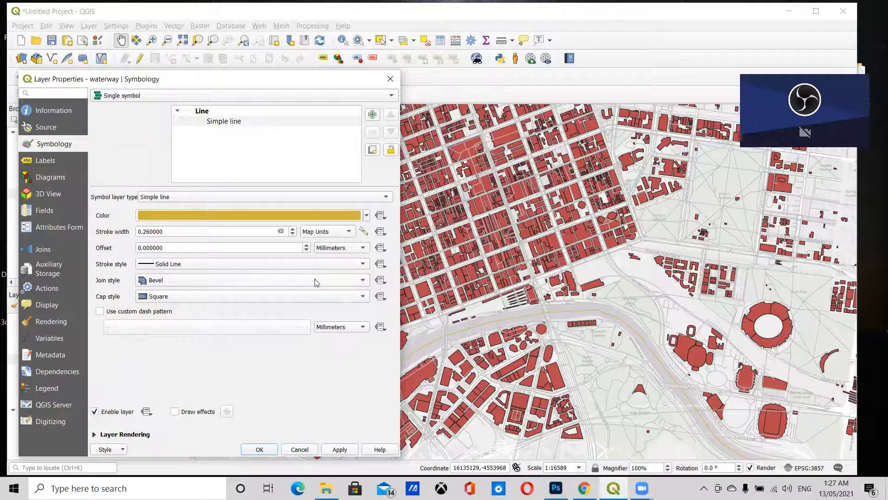
{"action": "left_click_drag", "start_coordinate": [180, 231], "coordinate": [114, 234]}
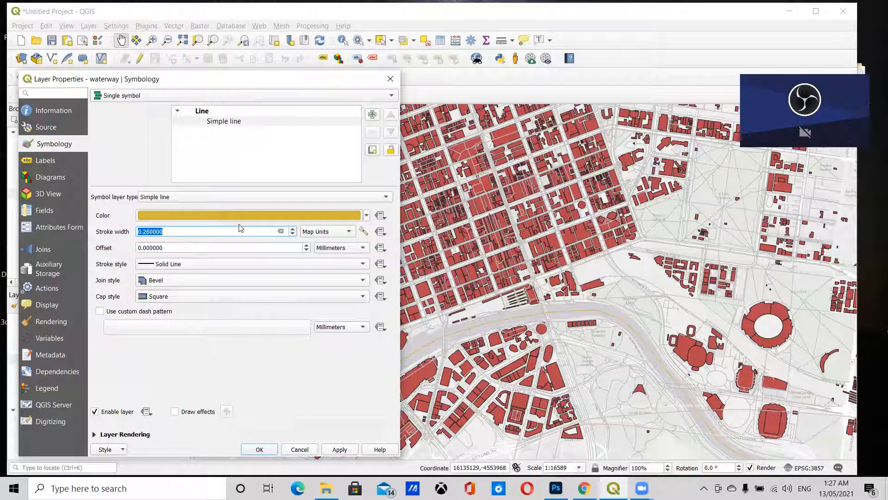
{"action": "type", "text": "100"}
{"action": "key", "text": "Return"}
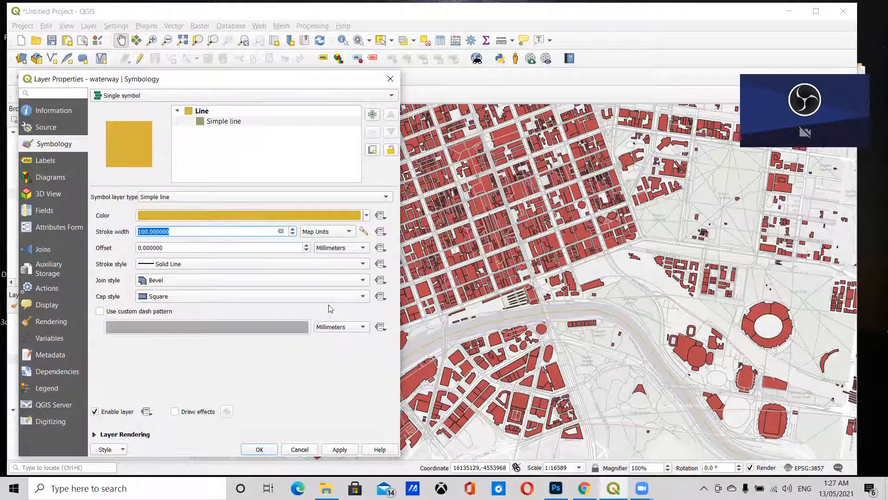
{"action": "left_click", "coordinate": [342, 448]}
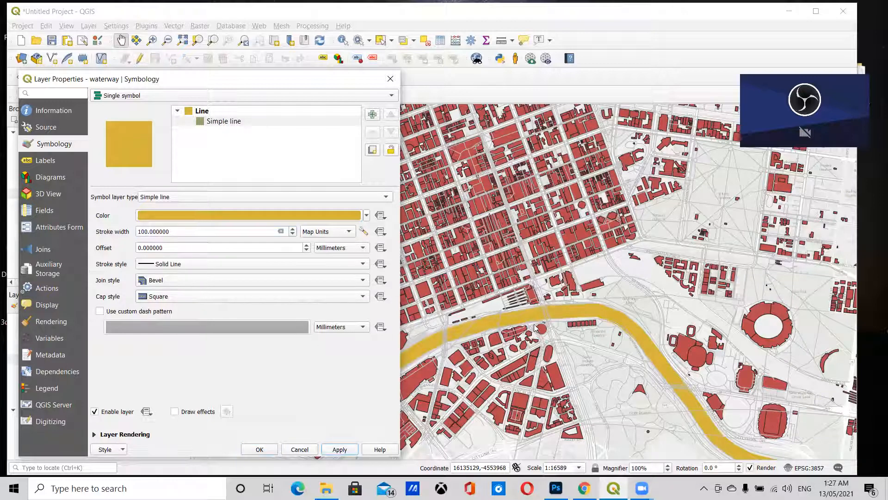
- Colour the waterway a pale light blue and apply
{"action": "left_click", "coordinate": [366, 215]}
{"action": "left_click", "coordinate": [151, 301]}
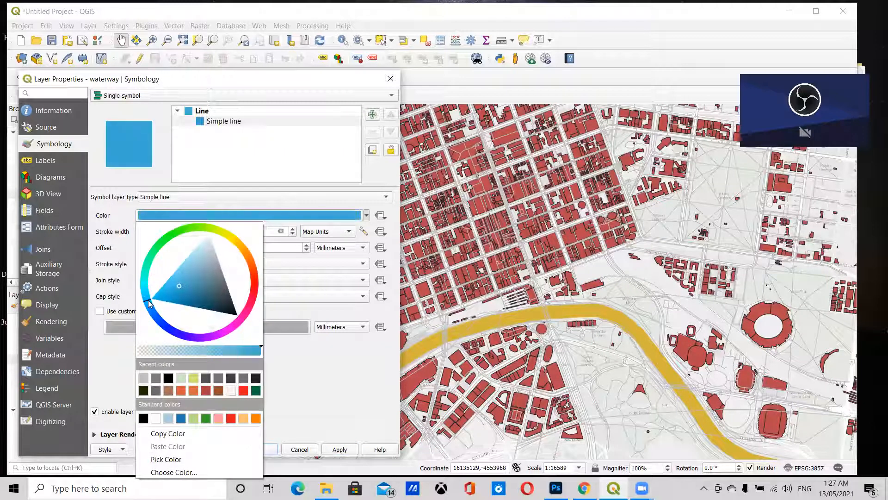
{"action": "left_click", "coordinate": [194, 249]}
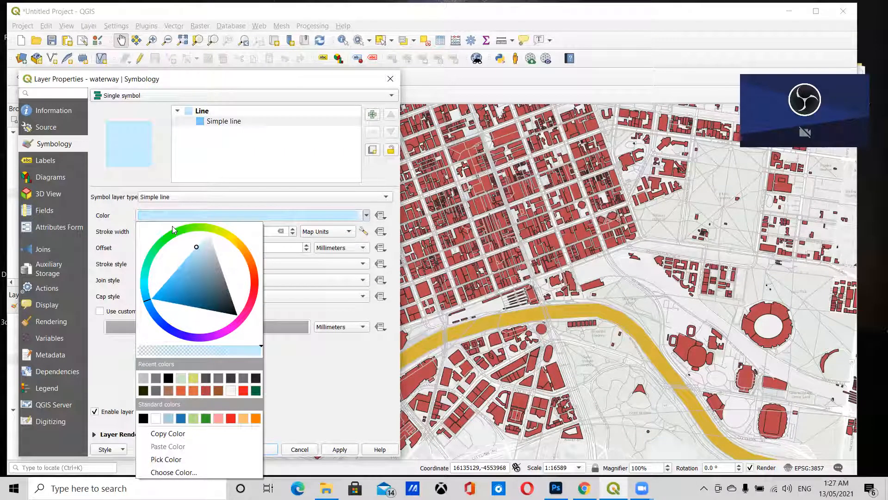
{"action": "left_click", "coordinate": [326, 368]}
{"action": "left_click", "coordinate": [339, 449]}
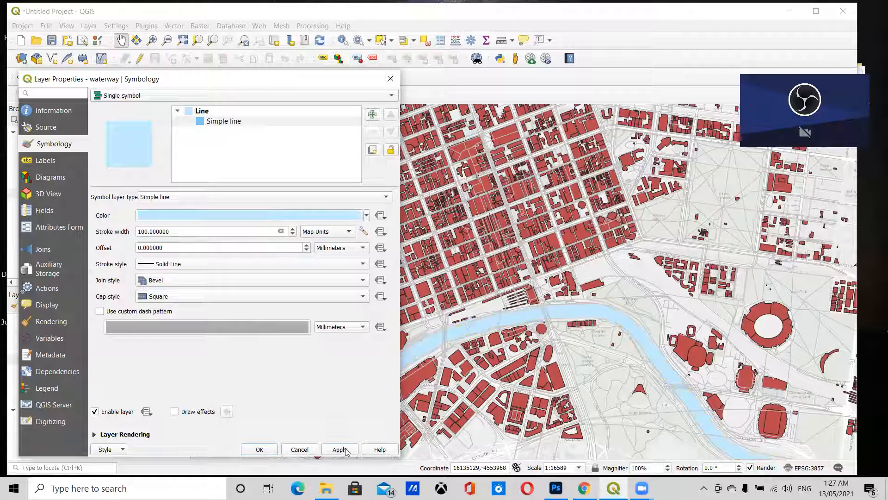
- Close the waterway properties and bring up the building layer's simple-fill settings
{"action": "left_click", "coordinate": [390, 79]}
{"action": "left_click", "coordinate": [103, 359]}
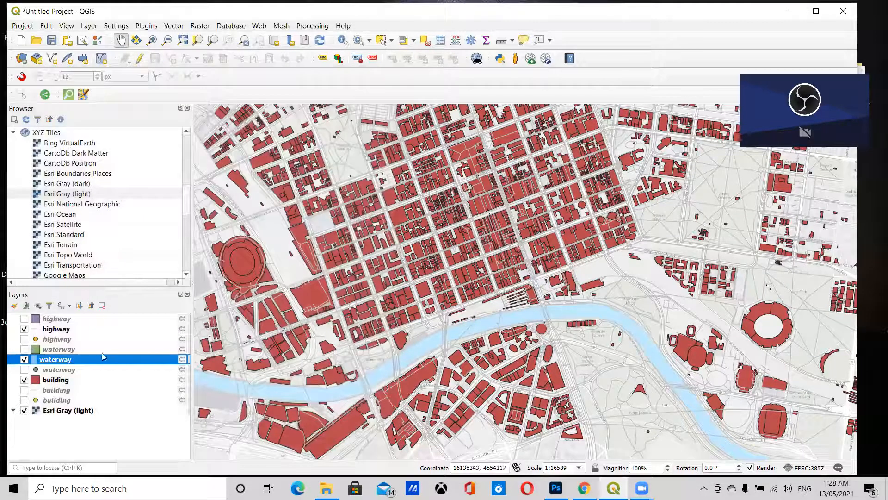
{"action": "left_click", "coordinate": [37, 381]}
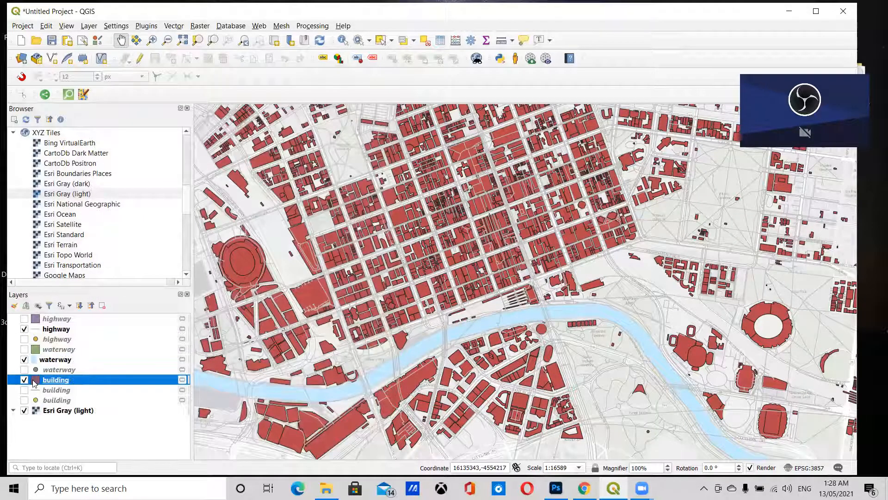
{"action": "double_click", "coordinate": [36, 380]}
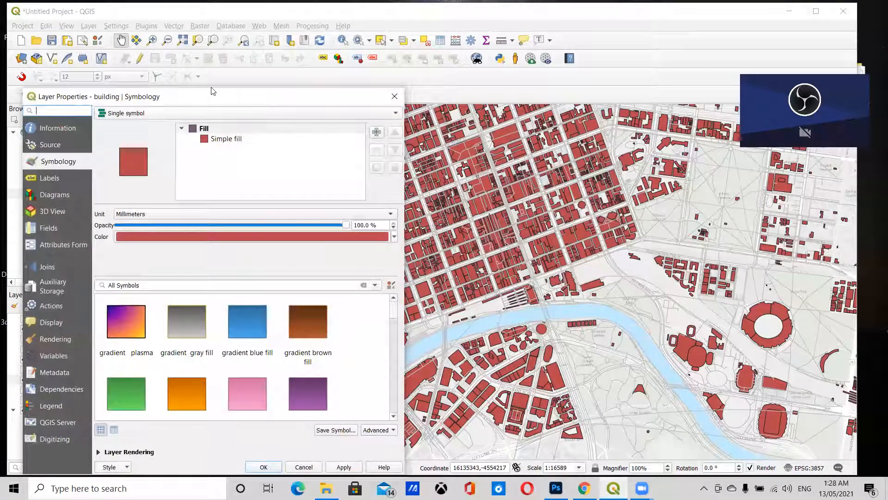
{"action": "left_click_drag", "start_coordinate": [212, 92], "coordinate": [167, 50]}
{"action": "left_click", "coordinate": [177, 98]}
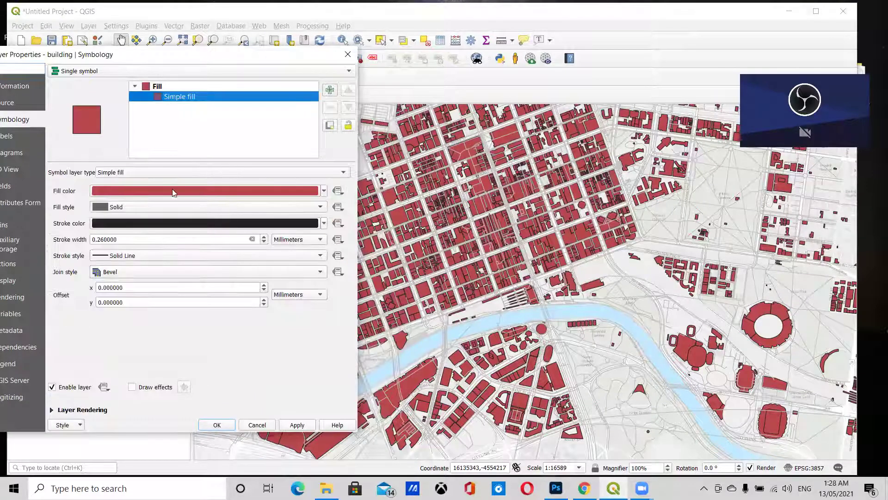
- Make the building outline transparent and the fill dark gray, then apply
{"action": "left_click", "coordinate": [324, 223]}
{"action": "left_click", "coordinate": [151, 239]}
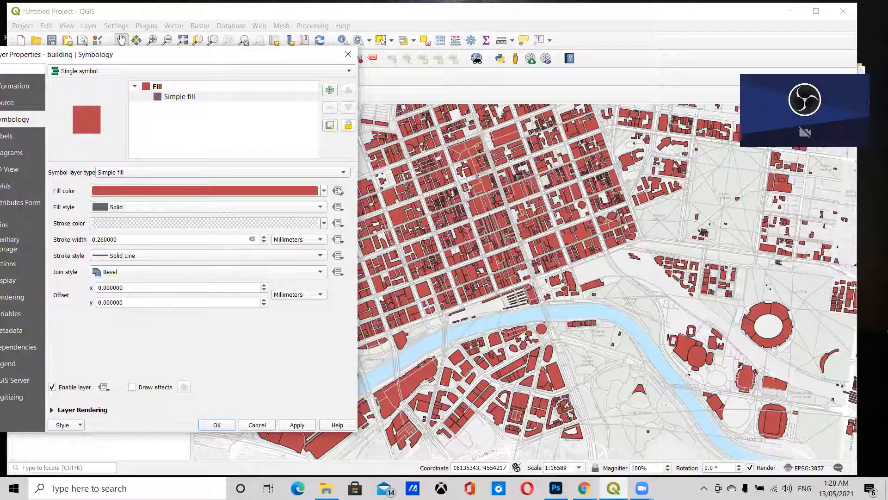
{"action": "left_click", "coordinate": [324, 191]}
{"action": "left_click_drag", "start_coordinate": [159, 274], "coordinate": [104, 249]}
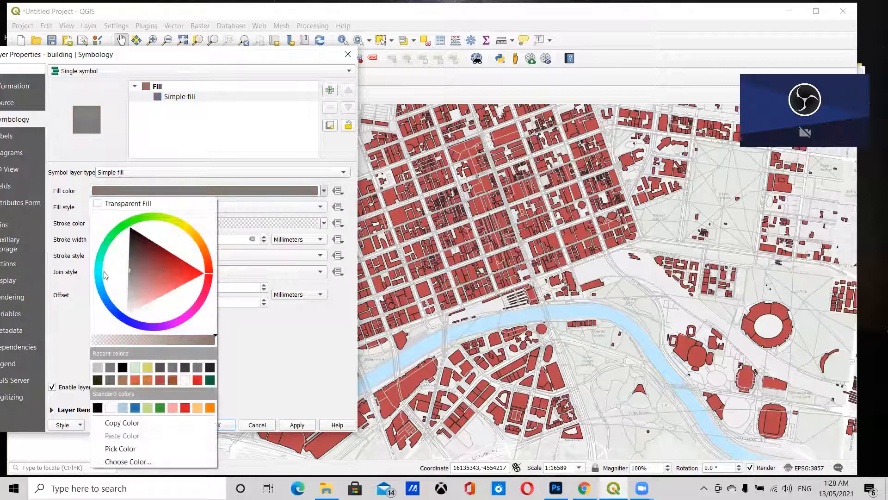
{"action": "left_click", "coordinate": [297, 397]}
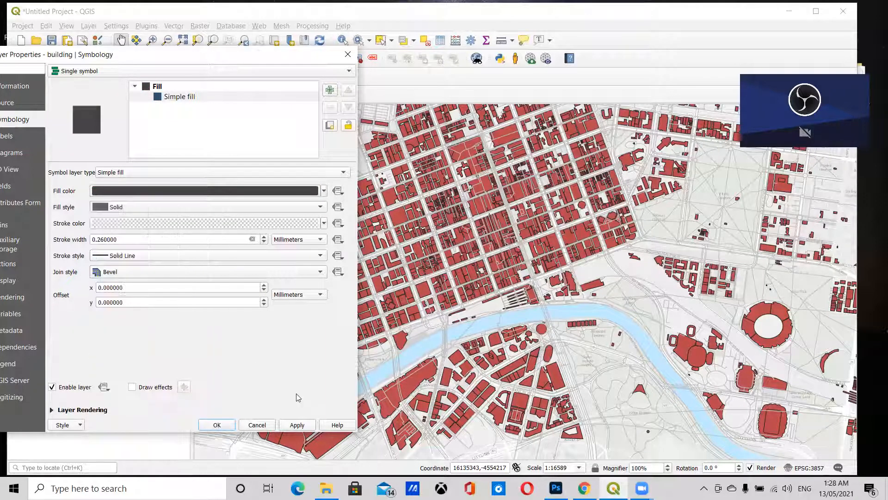
{"action": "left_click", "coordinate": [297, 425]}
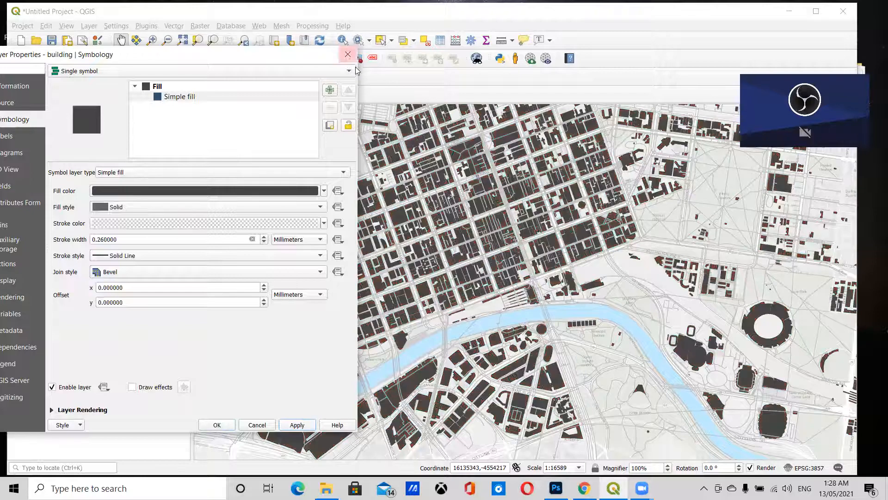
{"action": "left_click", "coordinate": [349, 56]}
{"action": "scroll", "coordinate": [485, 229], "scroll_direction": "down", "scroll_amount": 1}
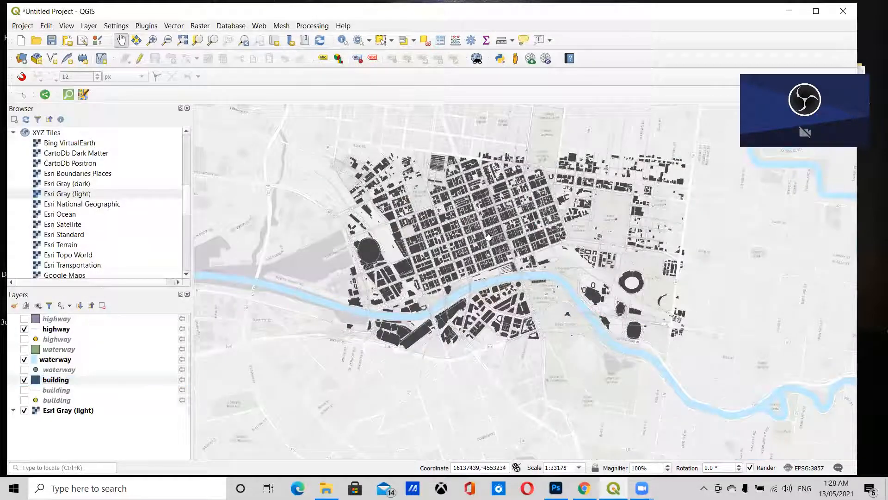
- Hide the Esri Gray (light) basemap, leaving buildings, river and highways on white, and frame the CBD
{"action": "left_click_drag", "start_coordinate": [524, 241], "coordinate": [476, 258]}
{"action": "scroll", "coordinate": [476, 259], "scroll_direction": "up", "scroll_amount": 1}
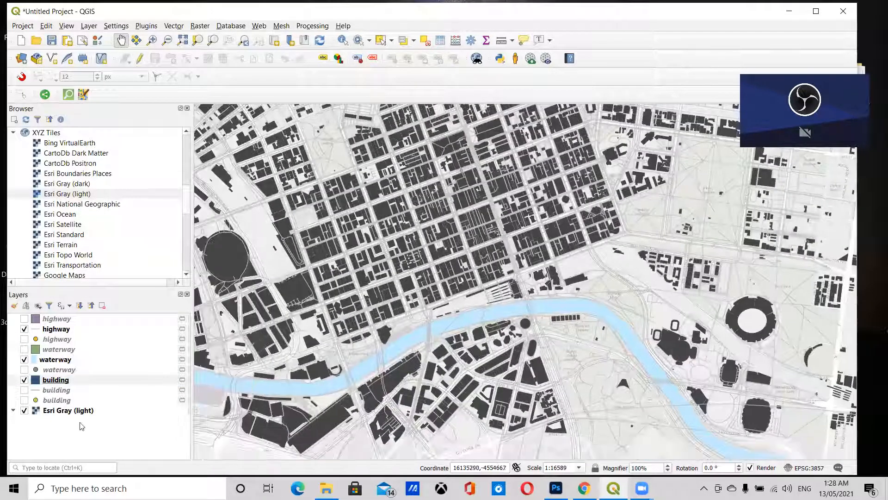
{"action": "left_click", "coordinate": [24, 410]}
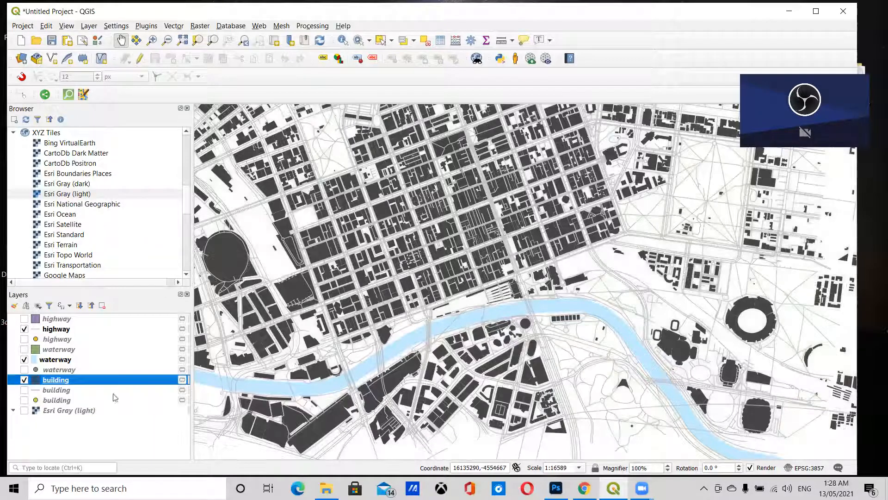
{"action": "left_click_drag", "start_coordinate": [452, 278], "coordinate": [431, 309]}
{"action": "scroll", "coordinate": [469, 298], "scroll_direction": "down", "scroll_amount": 1}
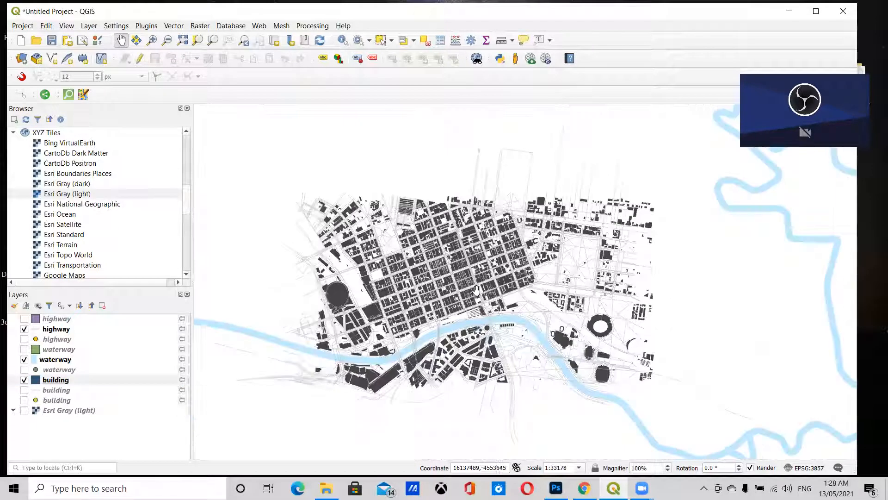
{"action": "scroll", "coordinate": [538, 277], "scroll_direction": "up", "scroll_amount": 1}
{"action": "left_click_drag", "start_coordinate": [531, 278], "coordinate": [548, 266]}
{"action": "scroll", "coordinate": [538, 267], "scroll_direction": "down", "scroll_amount": 1}
{"action": "scroll", "coordinate": [537, 267], "scroll_direction": "up", "scroll_amount": 1}
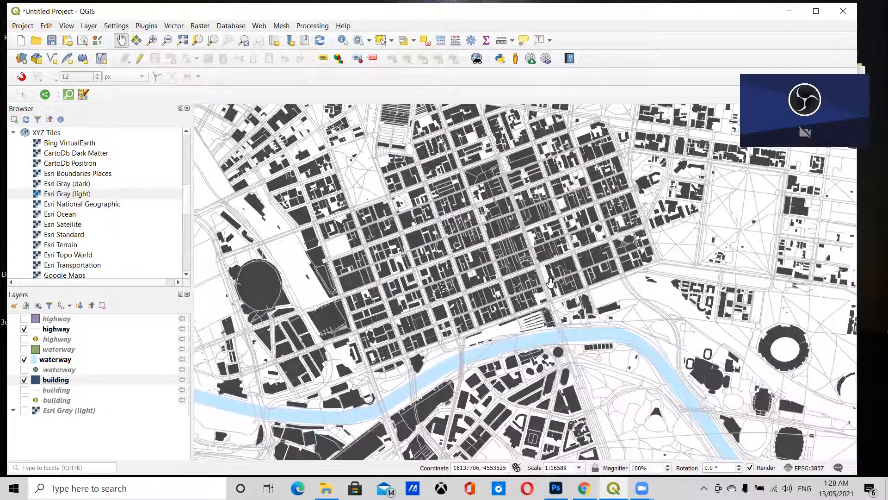